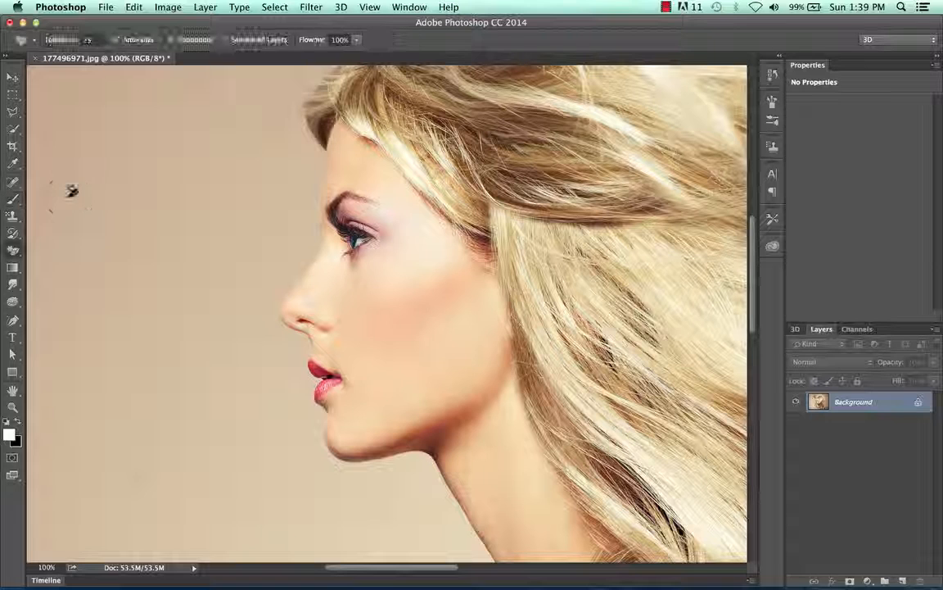
# Step: Activate the Brush tool and set the brush size to 134 px
pyautogui.press('b')
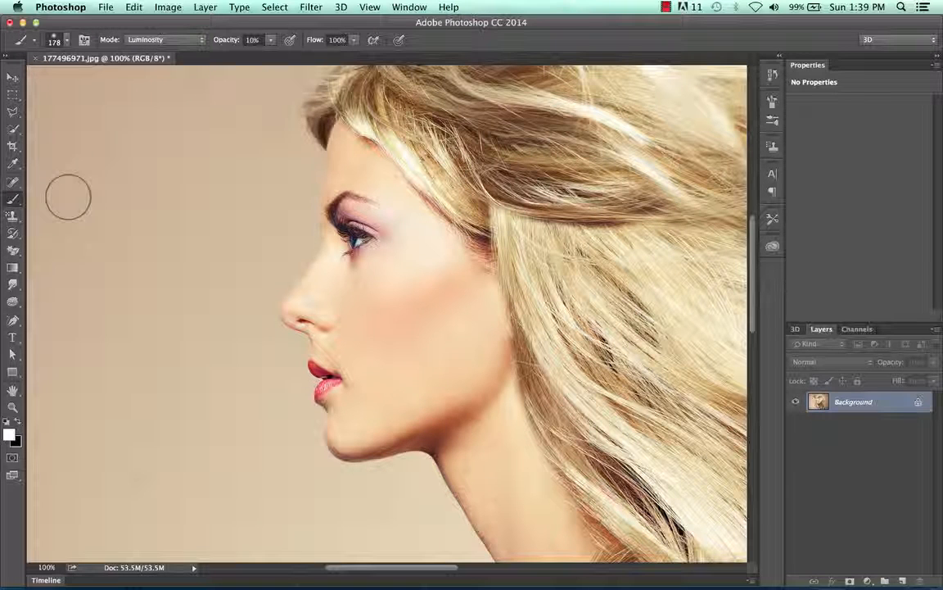
pyautogui.click(66, 39)
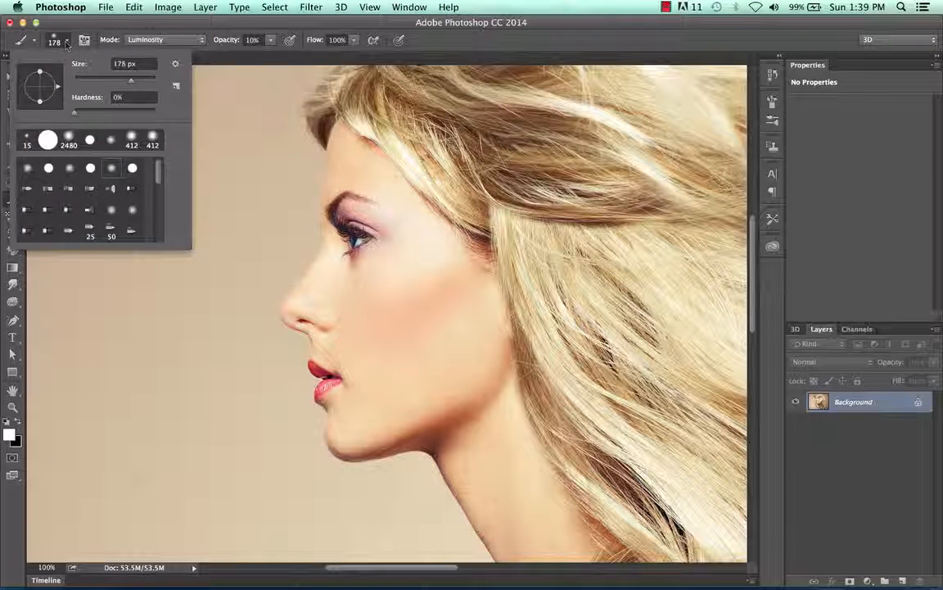
pyautogui.moveTo(105, 78)
pyautogui.mouseDown()
pyautogui.moveTo(135, 85)
pyautogui.moveTo(115, 87)
pyautogui.mouseUp()
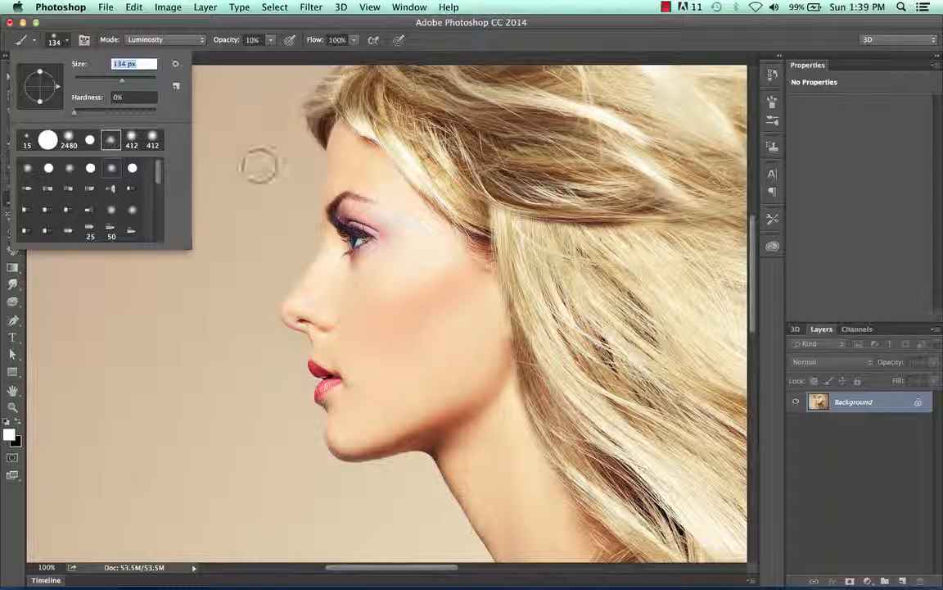
pyautogui.click(241, 129)
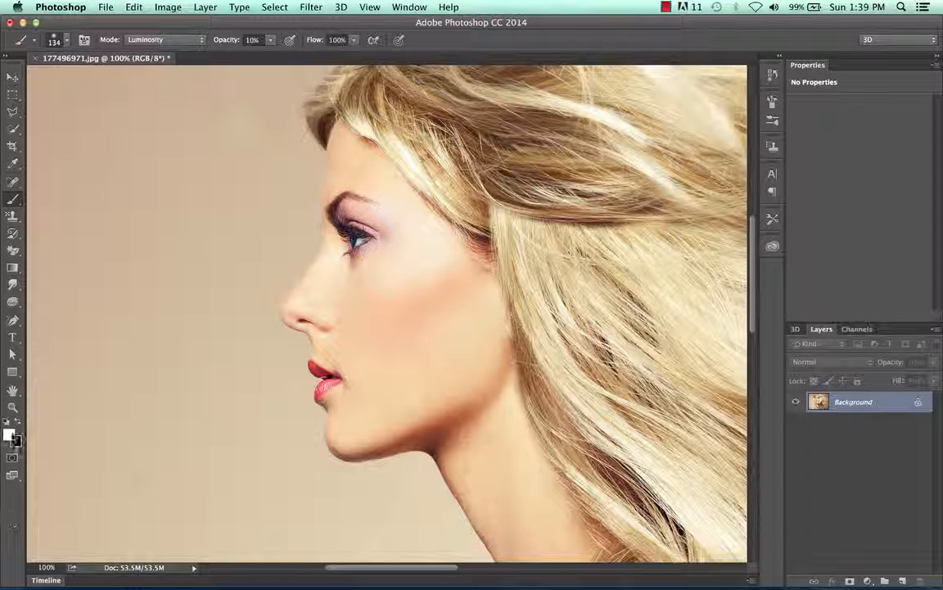
# Step: Set the foreground color to white (ffffff)
pyautogui.click(9, 434)
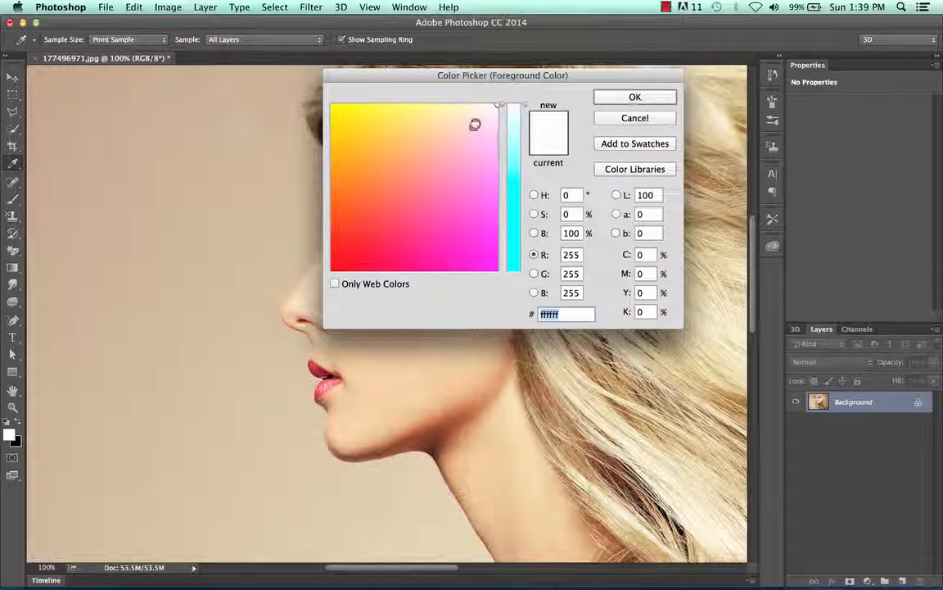
pyautogui.moveTo(493, 109); pyautogui.dragTo(511, 91)
pyautogui.click(643, 97)
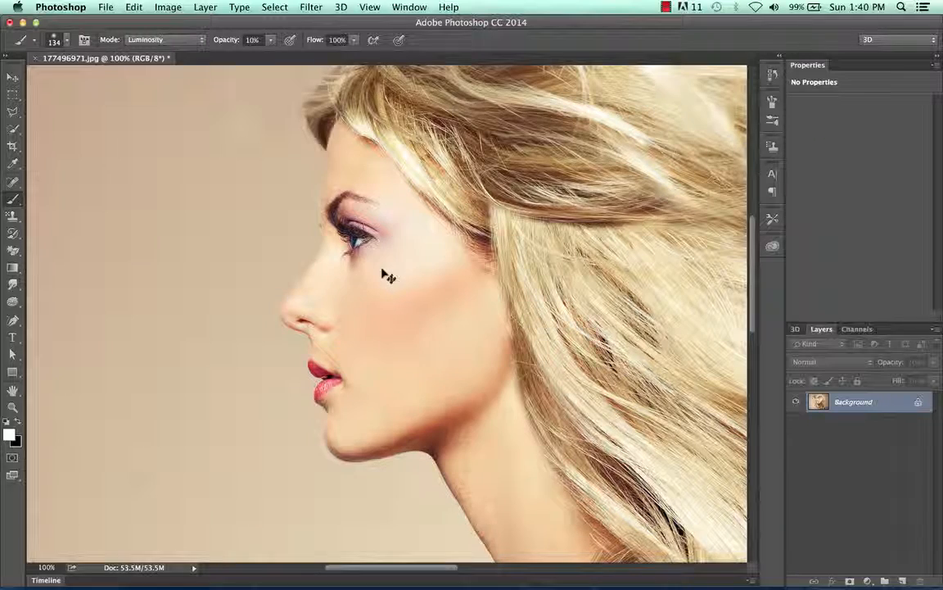
# Step: Reduce the brush size to 89 px and brush white over the eyelid and the skin around the eye
pyautogui.press('super+equal')
pyautogui.press('super+equal')
pyautogui.press('super+equal')
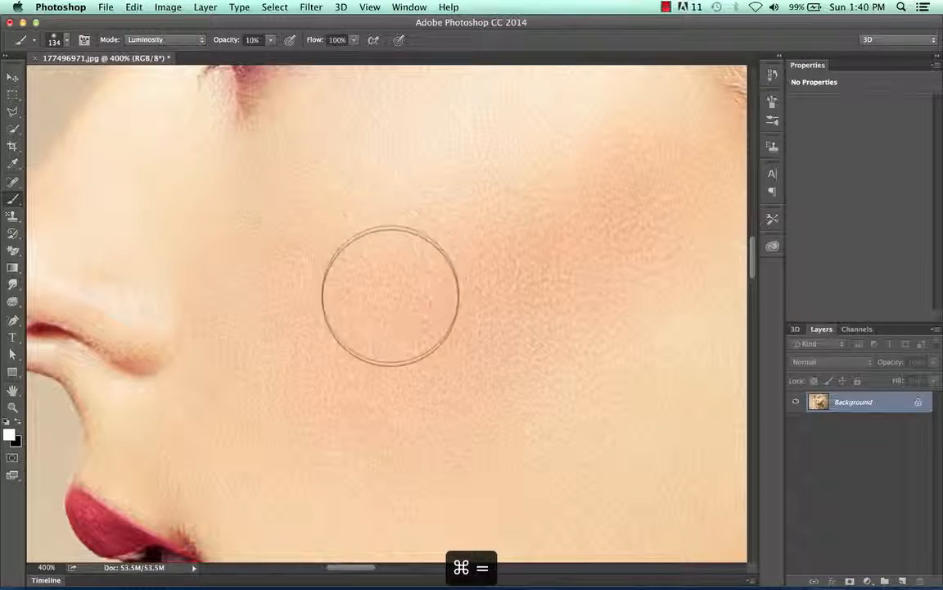
pyautogui.scroll(10, 294, 234)
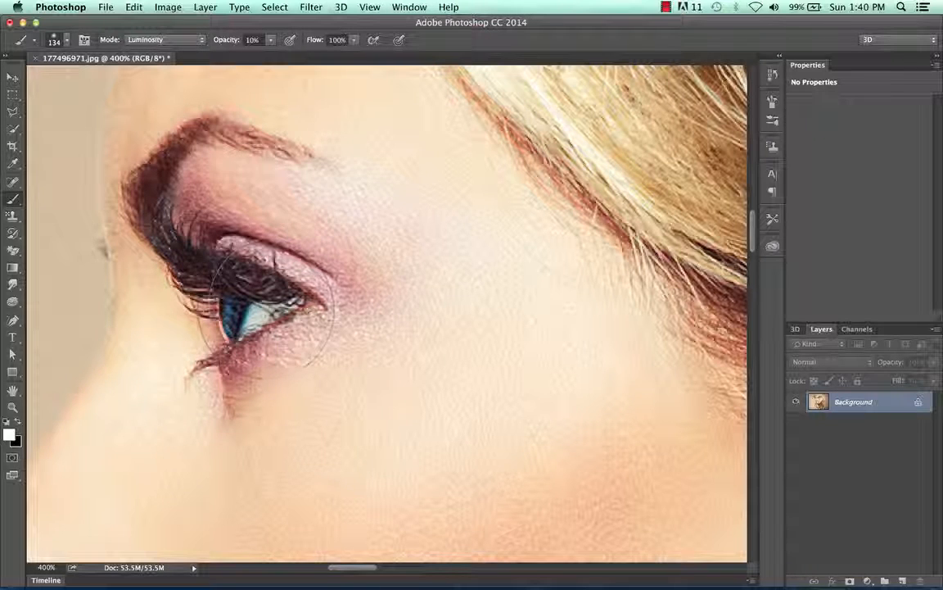
pyautogui.click(59, 43)
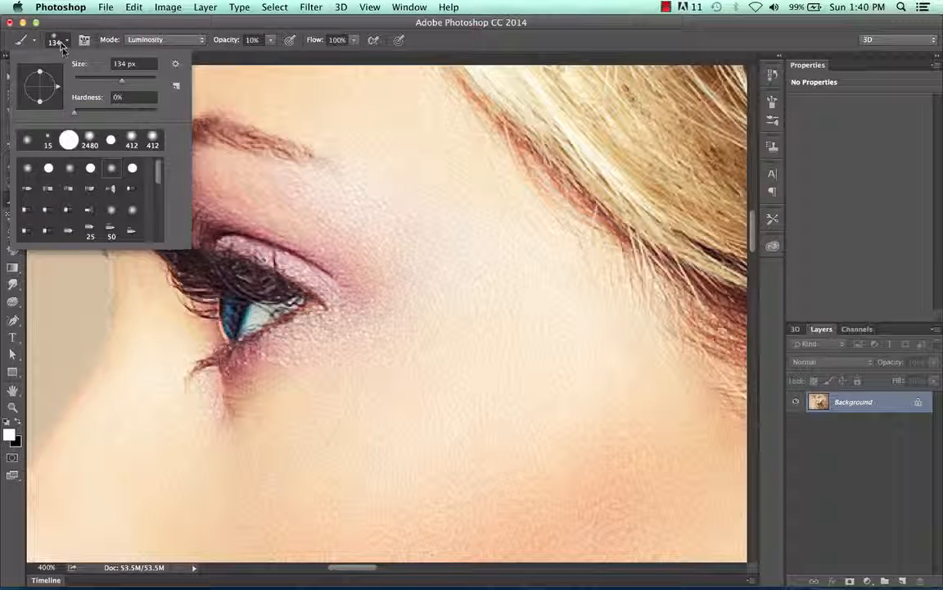
pyautogui.click(110, 83)
pyautogui.moveTo(343, 282)
pyautogui.mouseDown()
pyautogui.moveTo(338, 341)
pyautogui.moveTo(240, 362)
pyautogui.moveTo(225, 414)
pyautogui.moveTo(306, 343)
pyautogui.mouseUp()
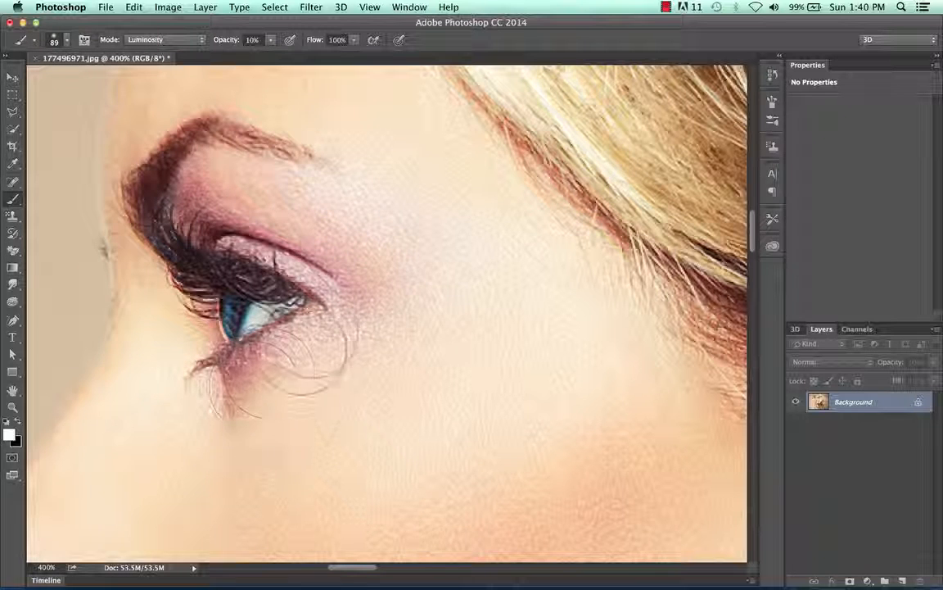
pyautogui.moveTo(213, 180)
pyautogui.mouseDown()
pyautogui.moveTo(326, 189)
pyautogui.moveTo(228, 185)
pyautogui.moveTo(316, 185)
pyautogui.moveTo(358, 244)
pyautogui.moveTo(301, 330)
pyautogui.moveTo(204, 401)
pyautogui.moveTo(231, 422)
pyautogui.moveTo(294, 369)
pyautogui.moveTo(248, 179)
pyautogui.moveTo(221, 186)
pyautogui.moveTo(266, 188)
pyautogui.moveTo(343, 228)
pyautogui.moveTo(331, 343)
pyautogui.moveTo(232, 396)
pyautogui.moveTo(319, 193)
pyautogui.moveTo(358, 221)
pyautogui.moveTo(225, 410)
pyautogui.moveTo(357, 194)
pyautogui.moveTo(266, 204)
pyautogui.mouseUp()
pyautogui.moveTo(246, 164)
pyautogui.mouseDown()
pyautogui.moveTo(209, 159)
pyautogui.moveTo(279, 185)
pyautogui.moveTo(219, 383)
pyautogui.mouseUp()
# Step: Switch the brush to the hard round preset with 100% hardness
pyautogui.press('super+minus')
pyautogui.press('super+minus')
pyautogui.press('super+minus')
pyautogui.press('super+minus')
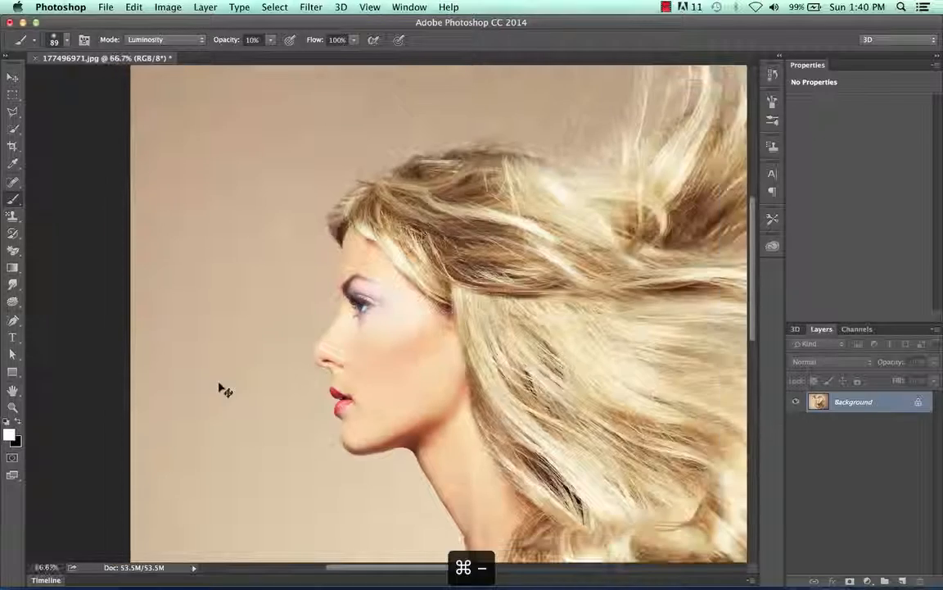
pyautogui.press('super+minus')
pyautogui.press('super+equal')
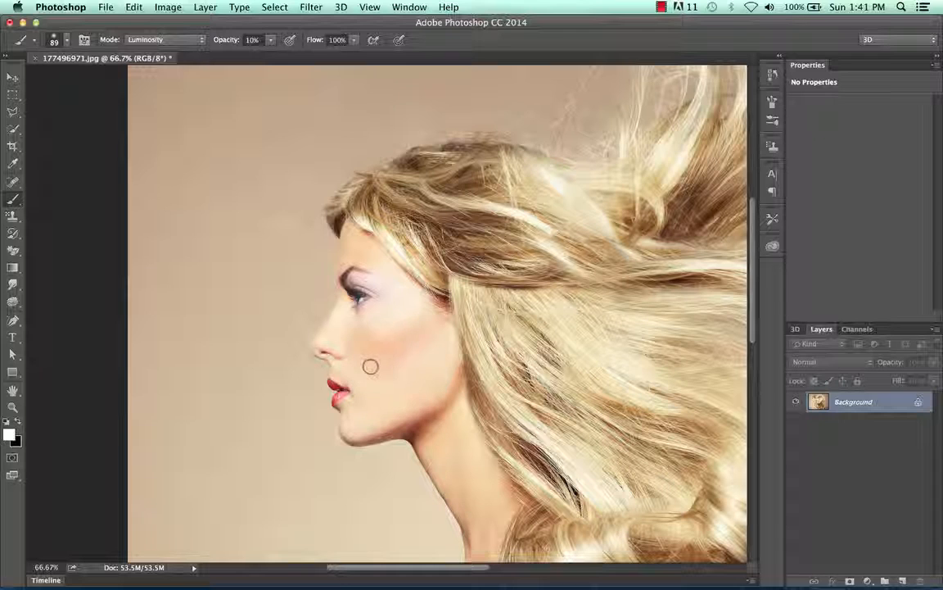
pyautogui.press('super+equal')
pyautogui.press('super+equal')
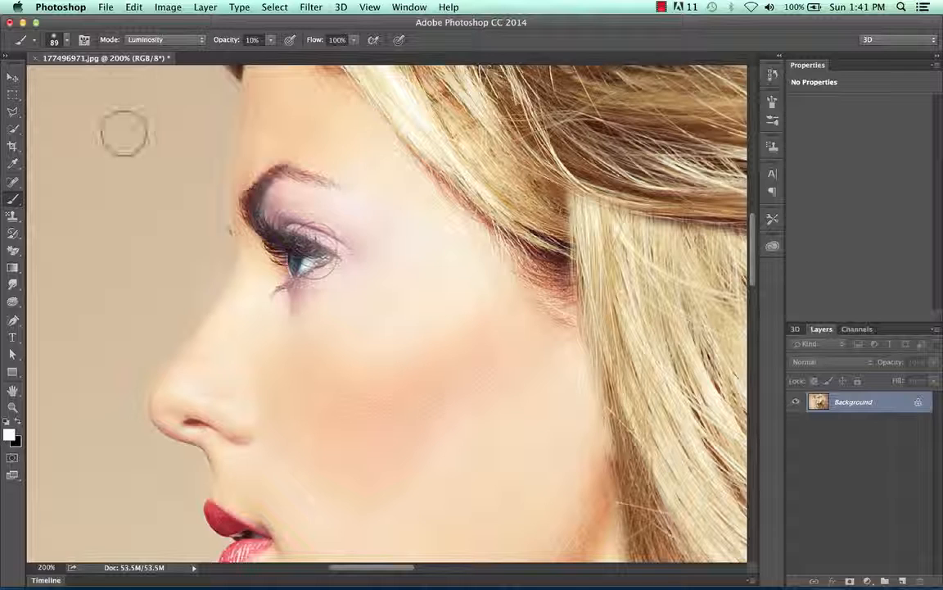
pyautogui.click(65, 42)
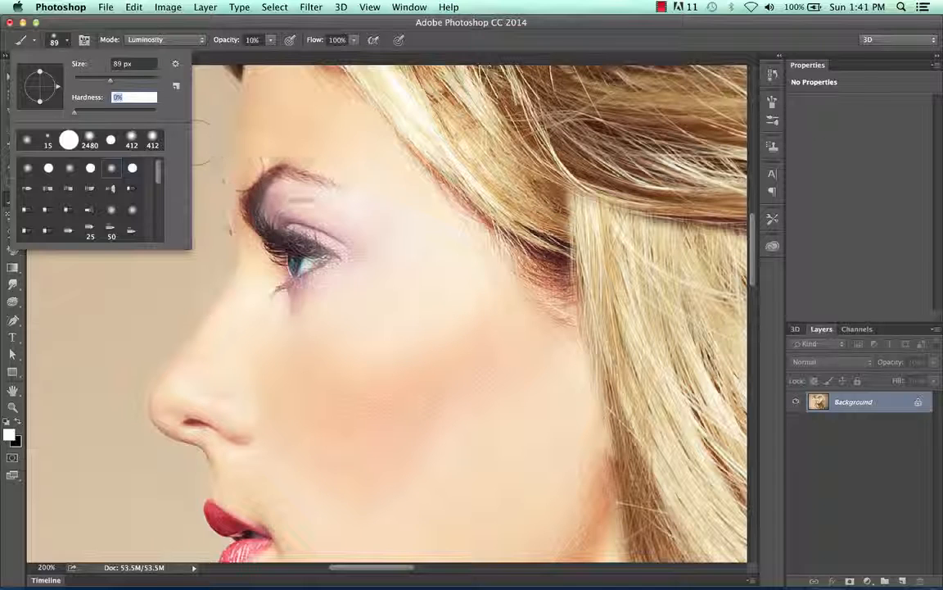
pyautogui.click(91, 169)
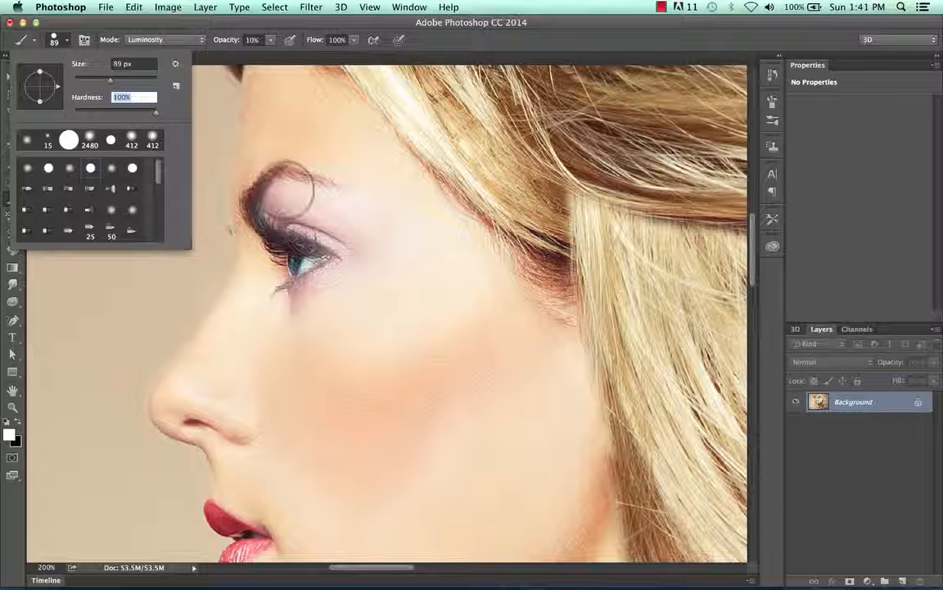
# Step: Set the background color to black (000000)
pyautogui.press('q')
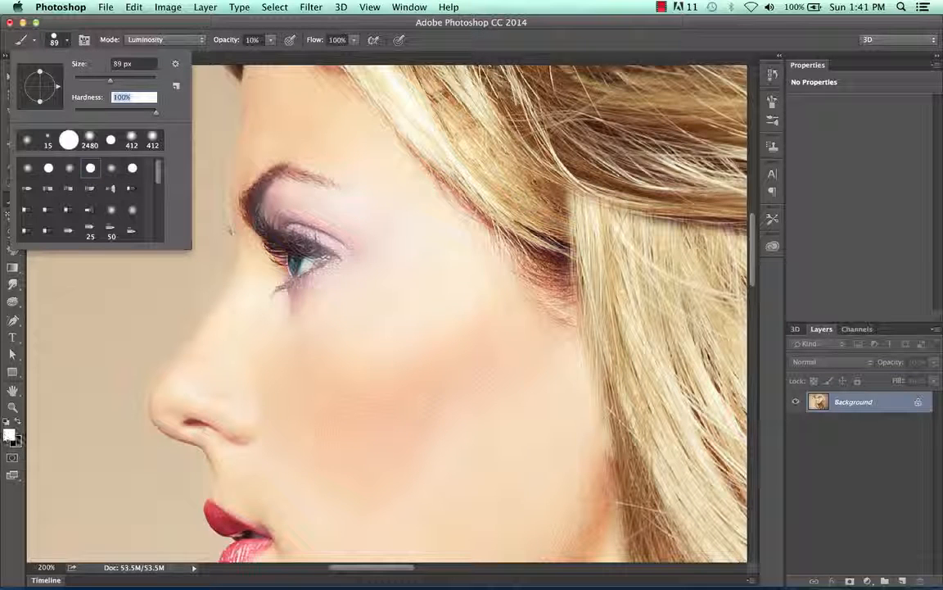
pyautogui.click(17, 441)
pyautogui.moveTo(369, 257); pyautogui.dragTo(287, 307)
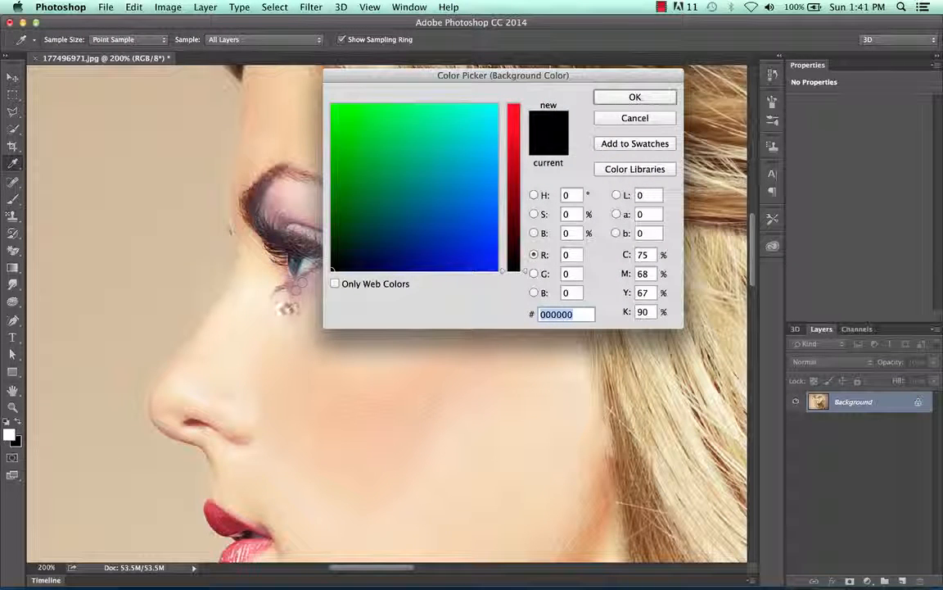
pyautogui.click(632, 98)
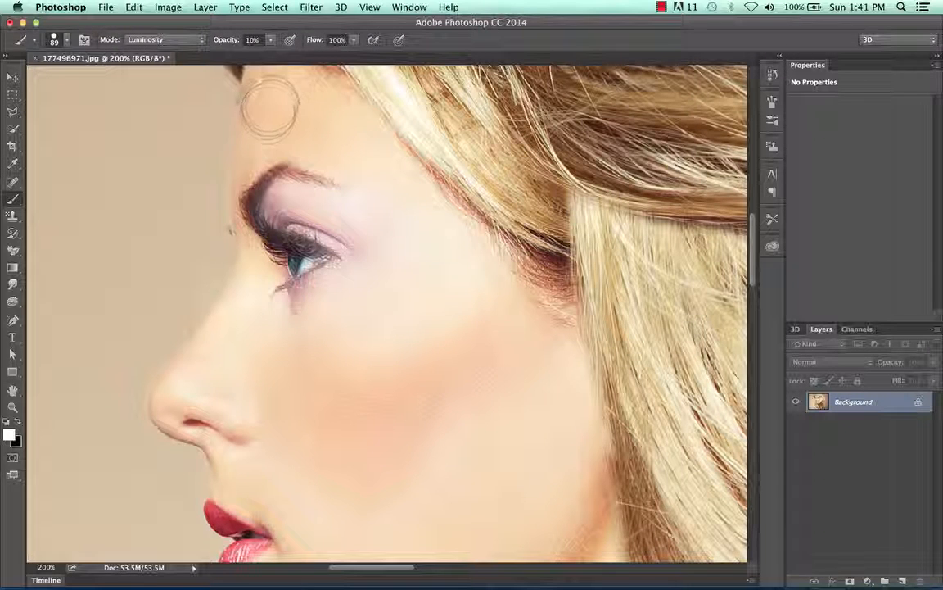
# Step: Try 0% hardness, return to the hard round preset at 100%, and dab white once on the forehead above the eyebrow
pyautogui.click(66, 42)
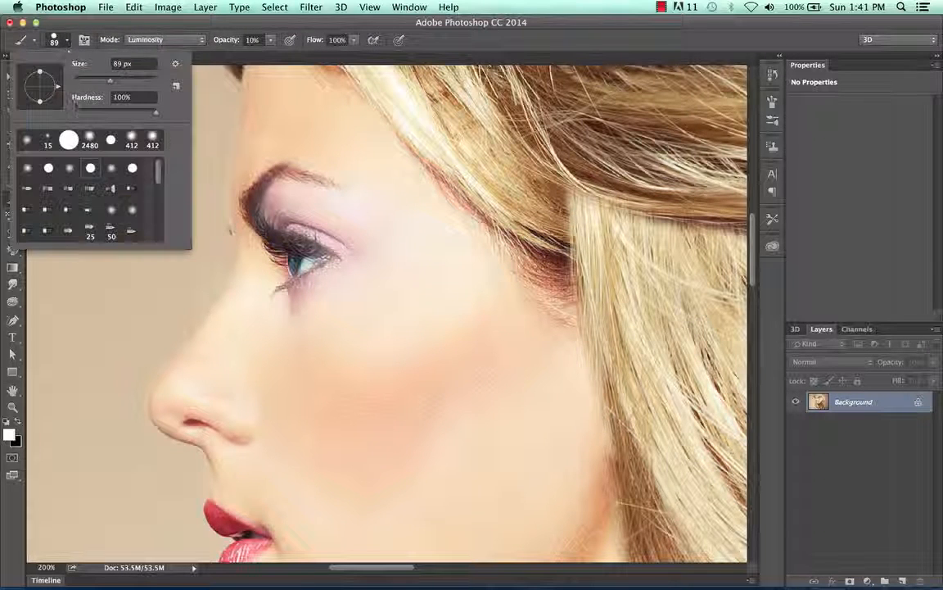
pyautogui.click(117, 97)
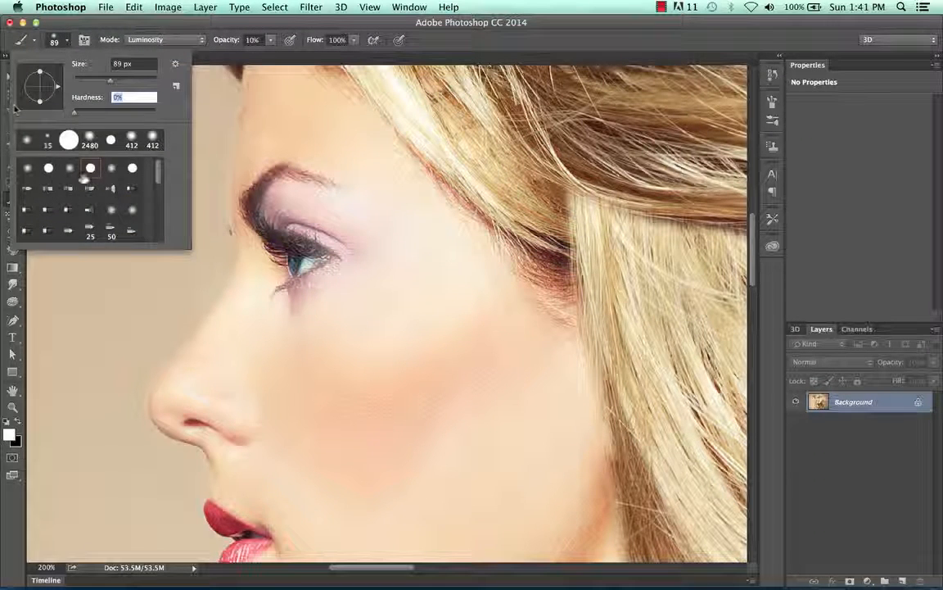
pyautogui.click(90, 167)
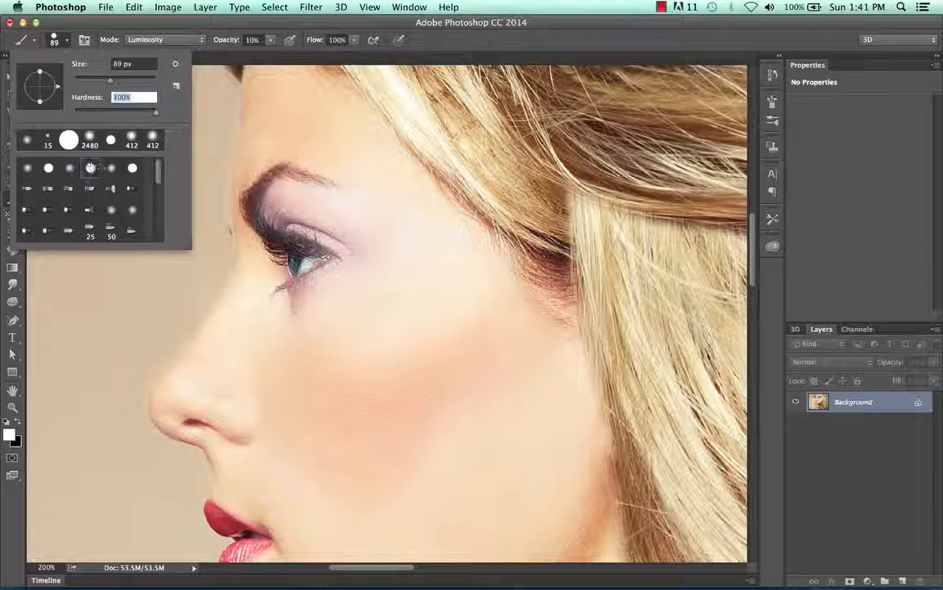
pyautogui.click(282, 128)
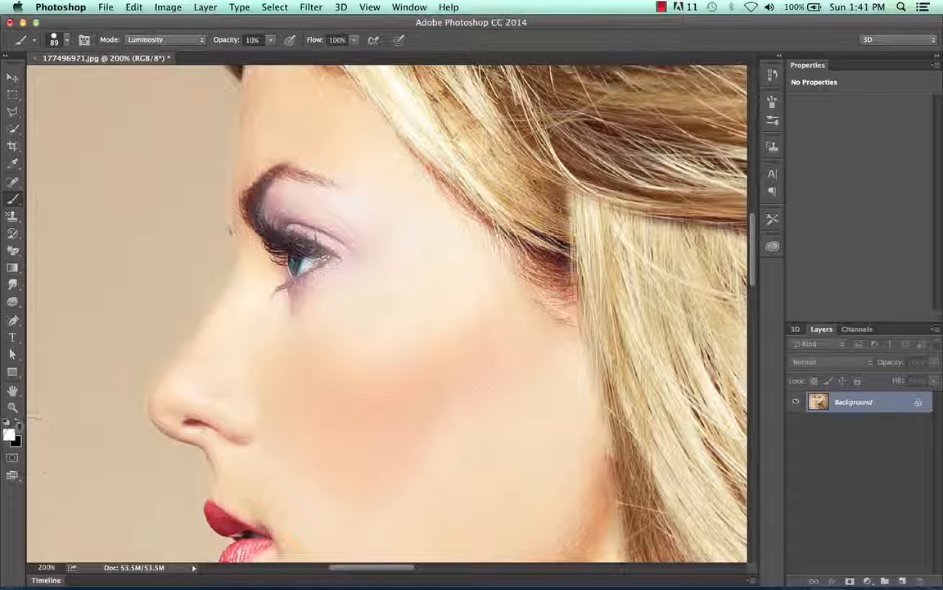
# Step: Make black the foreground color, raise the brush opacity to 100%, and stamp one hard dot on the forehead above the eyebrow
pyautogui.press('x')
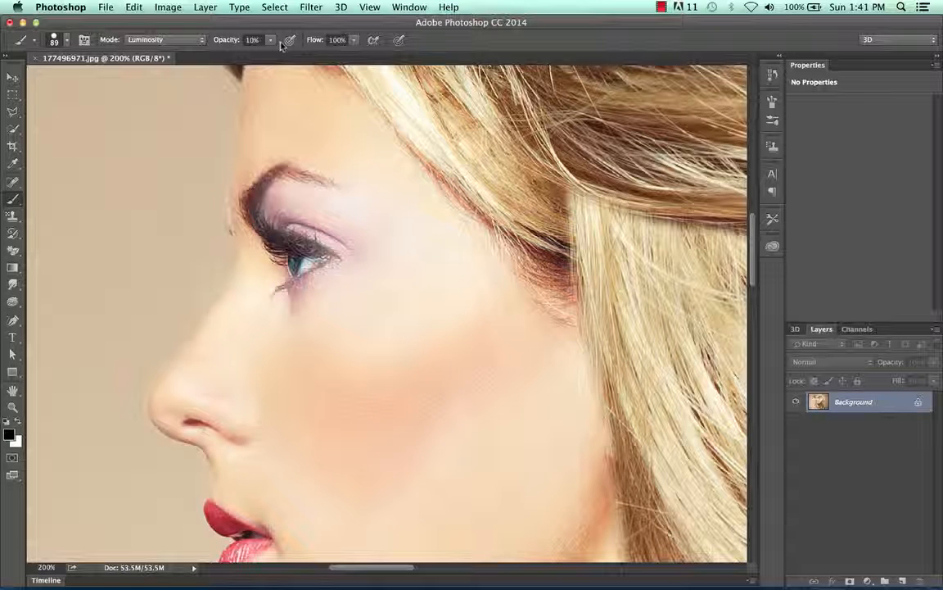
pyautogui.click(271, 40)
pyautogui.moveTo(324, 56); pyautogui.dragTo(365, 57)
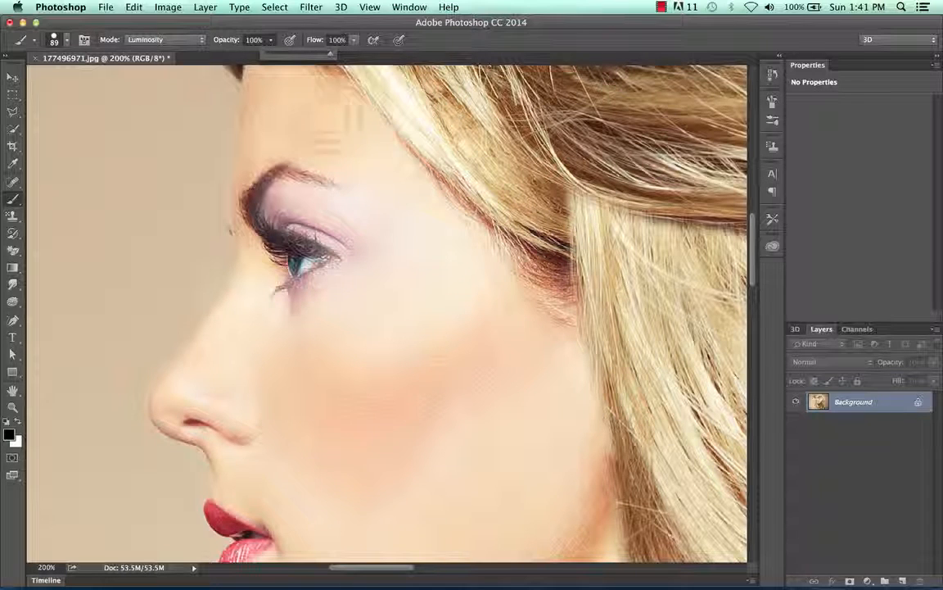
pyautogui.click(281, 127)
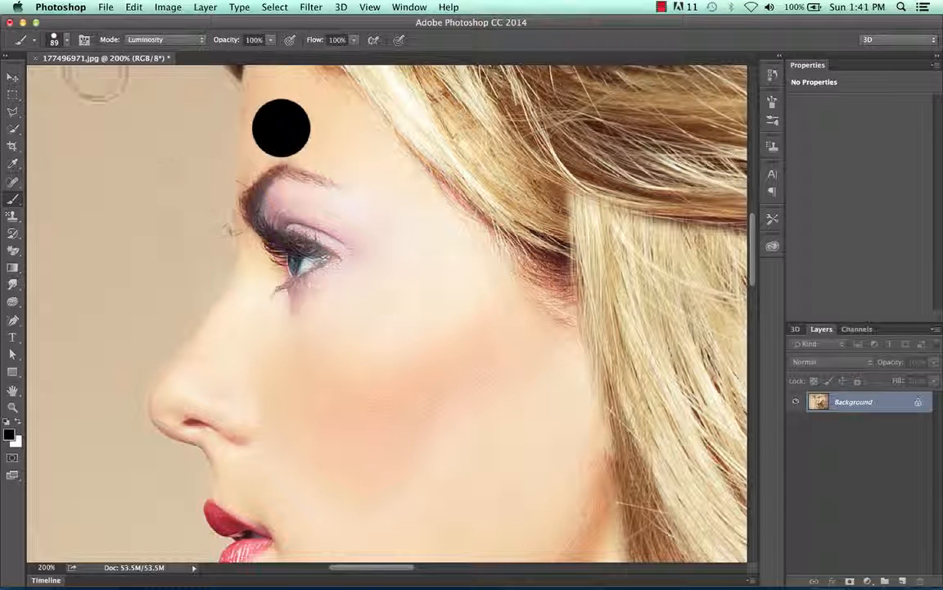
# Step: Choose the 412 px preset with 26% hardness, reduce its size to 65 px, and stamp a dot beside the hard one
pyautogui.click(65, 39)
pyautogui.click(152, 141)
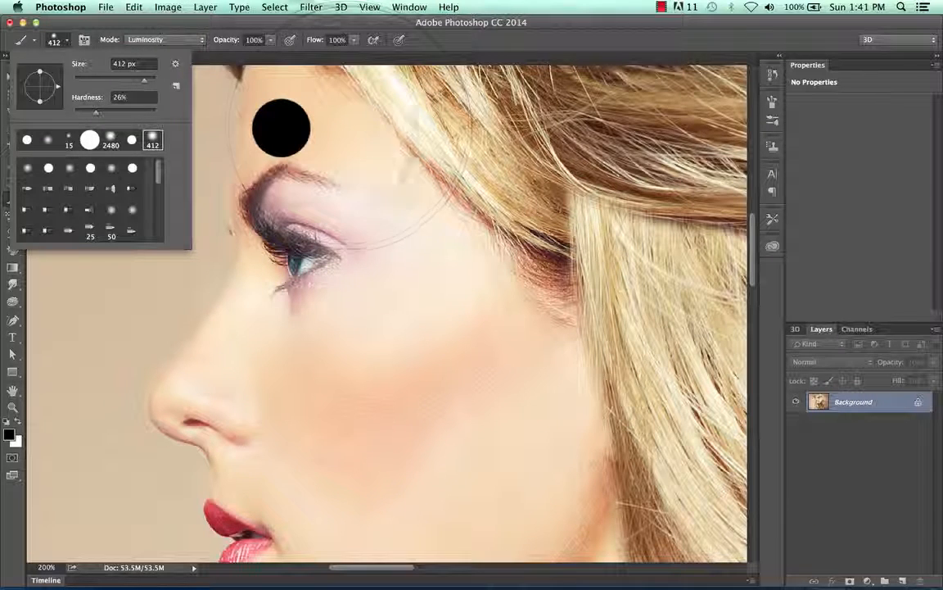
pyautogui.click(102, 78)
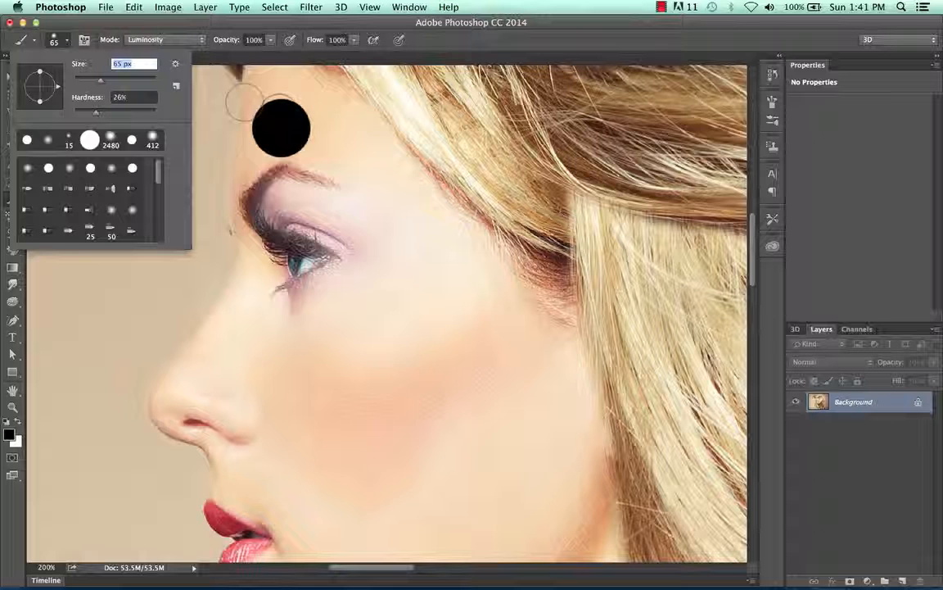
pyautogui.click(347, 126)
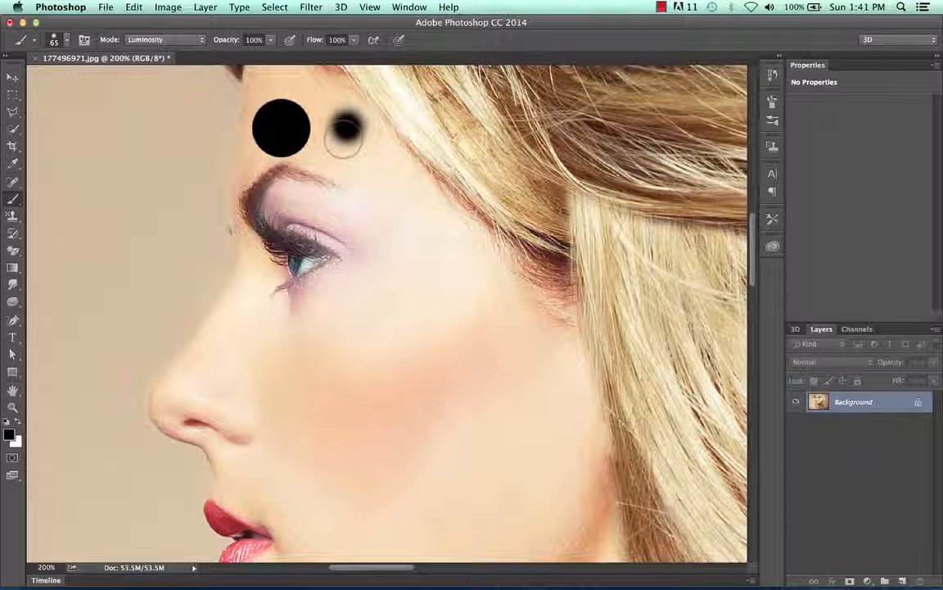
# Step: Set the brush hardness to 0% and stamp a soft black dot between the eyebrow's outer end and the hairline
pyautogui.click(61, 39)
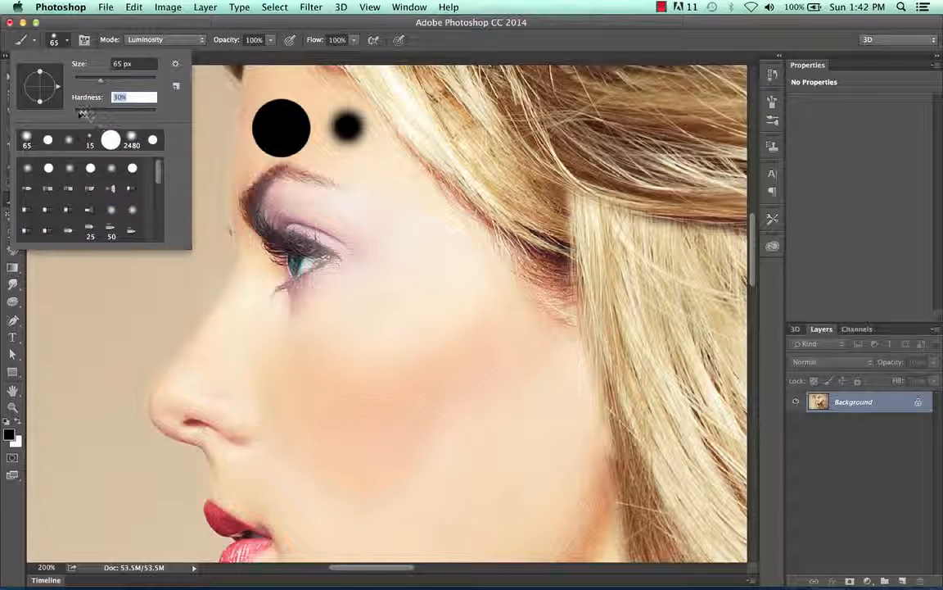
pyautogui.moveTo(74, 114); pyautogui.dragTo(73, 114)
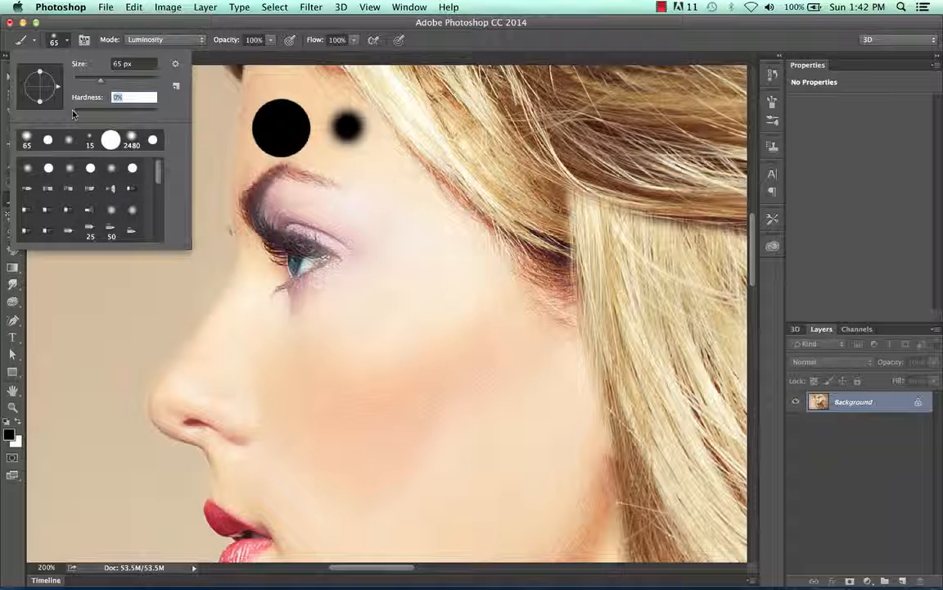
pyautogui.click(384, 194)
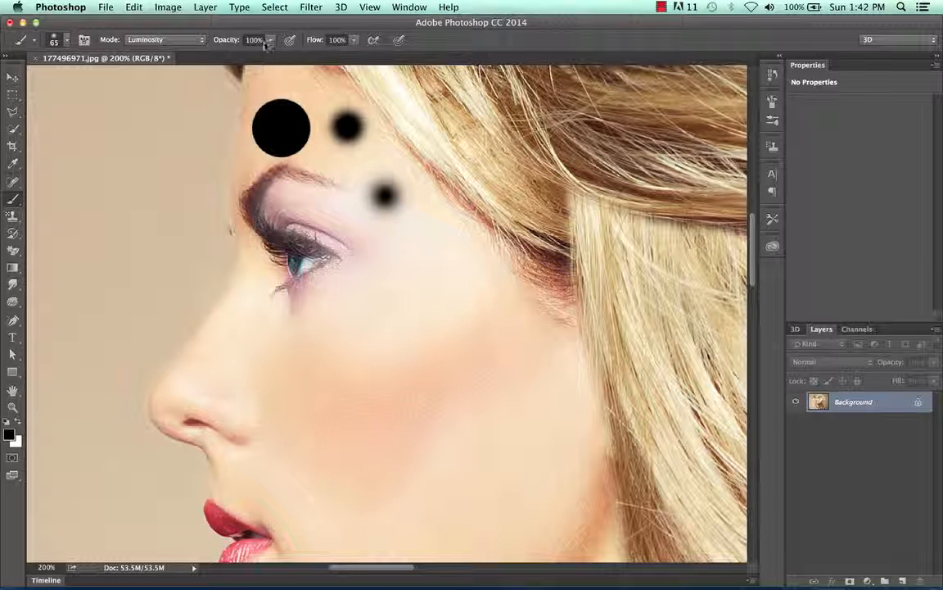
# Step: Stamp a soft black dot on the plain background beside the forehead, and lower the brush opacity to 14% for a fainter dab above it
pyautogui.click(158, 159)
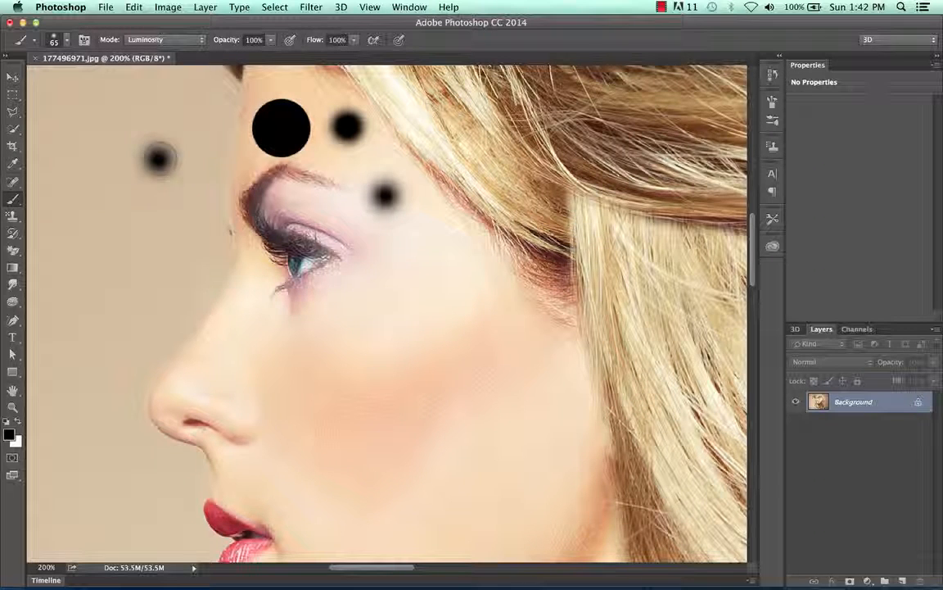
pyautogui.click(272, 39)
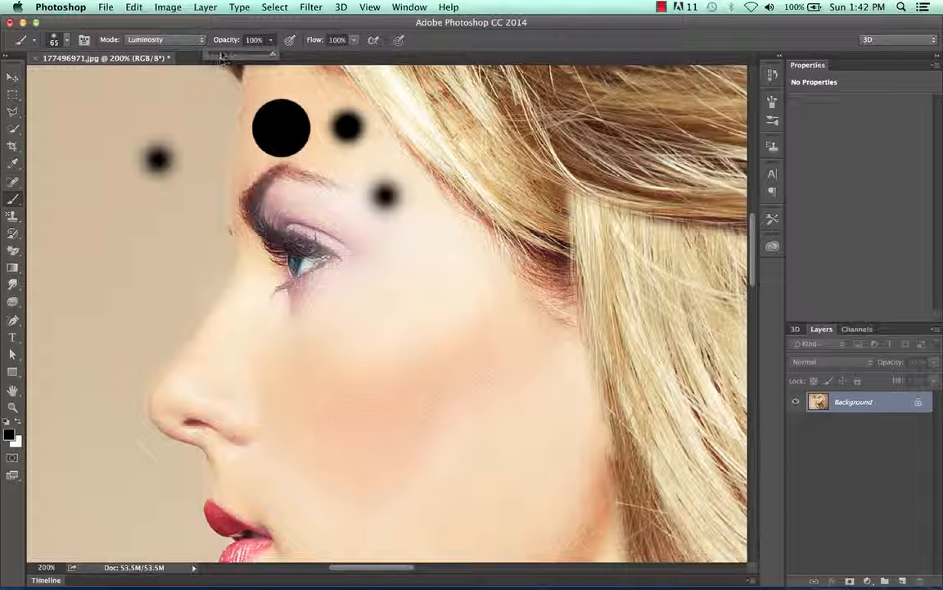
pyautogui.moveTo(221, 54); pyautogui.dragTo(218, 53)
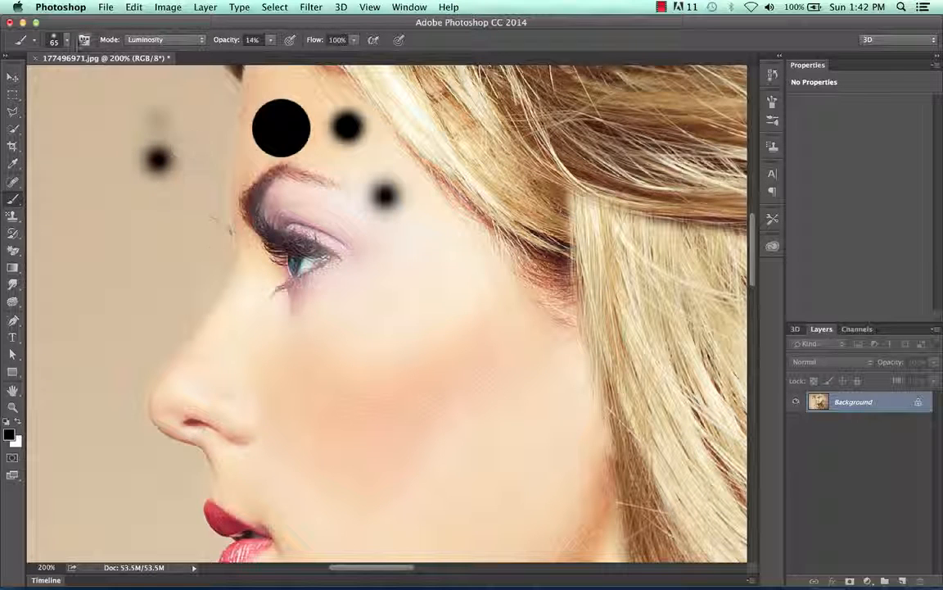
# Step: Choose the 65 px brush with 100% hardness and stamp a dot at 14% opacity on the temple and another at 100% directly below
pyautogui.click(68, 41)
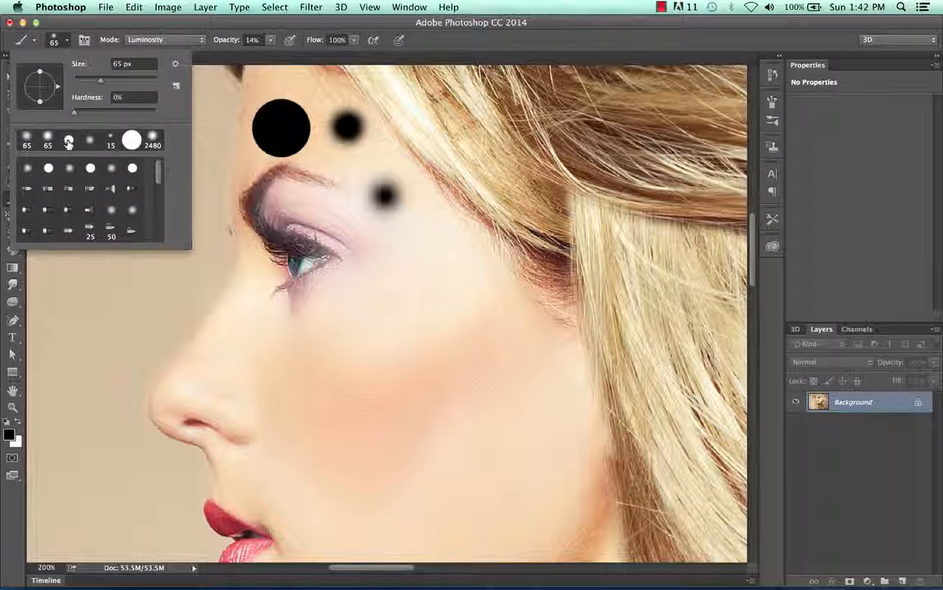
pyautogui.click(69, 141)
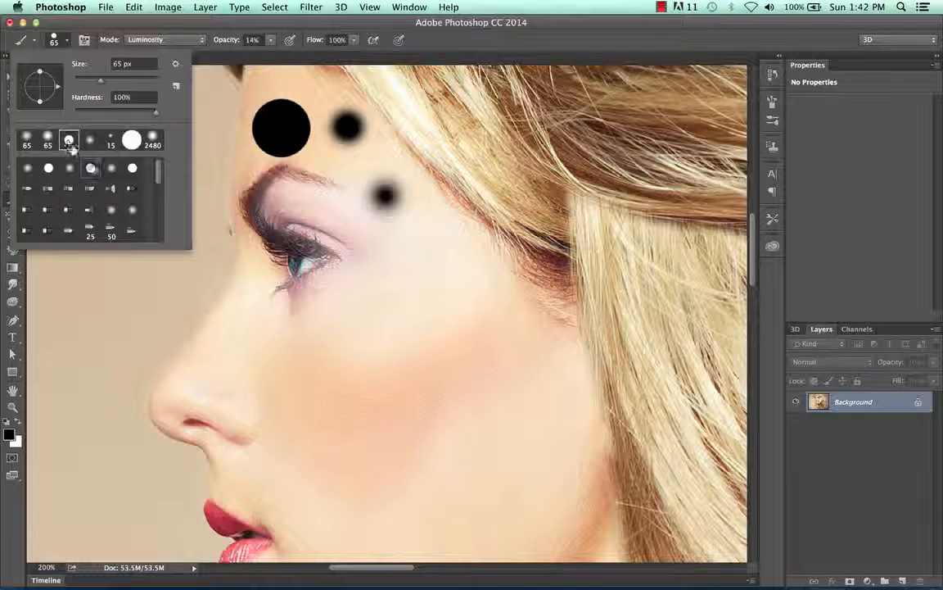
pyautogui.click(420, 286)
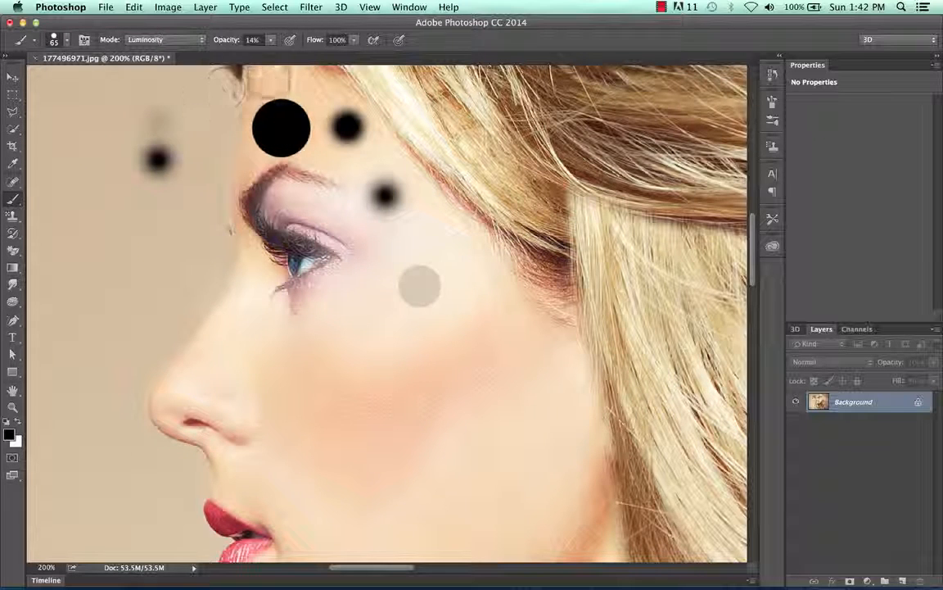
pyautogui.click(271, 40)
pyautogui.moveTo(274, 54); pyautogui.dragTo(334, 59)
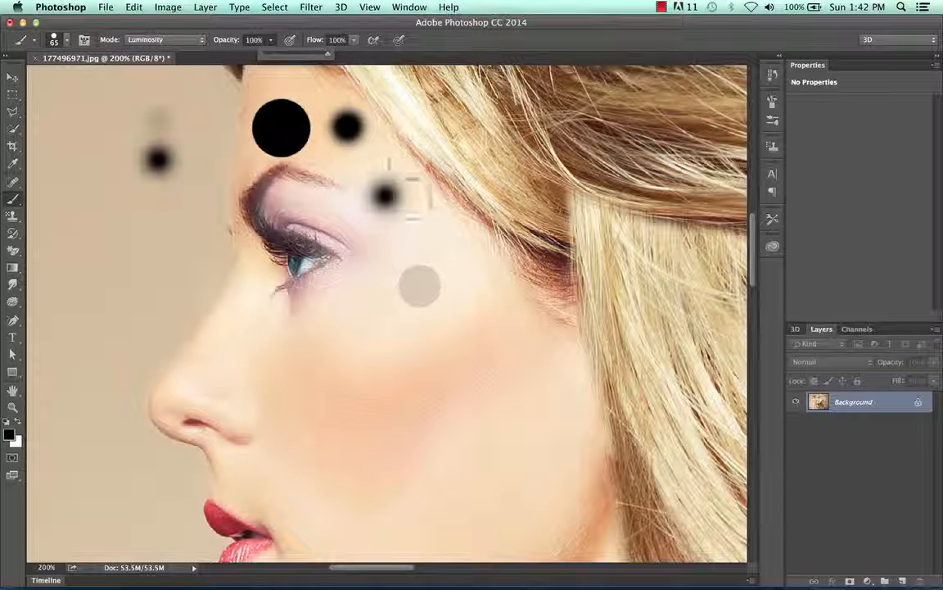
pyautogui.click(418, 336)
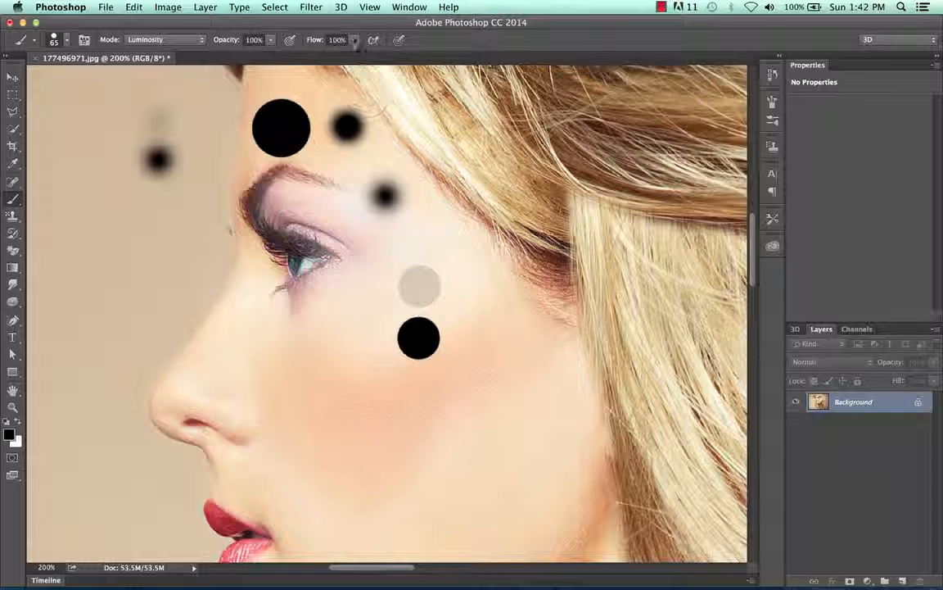
# Step: Lower the brush opacity to 48% and stamp a hard dot between the faint temple dot and the hairline
pyautogui.click(270, 39)
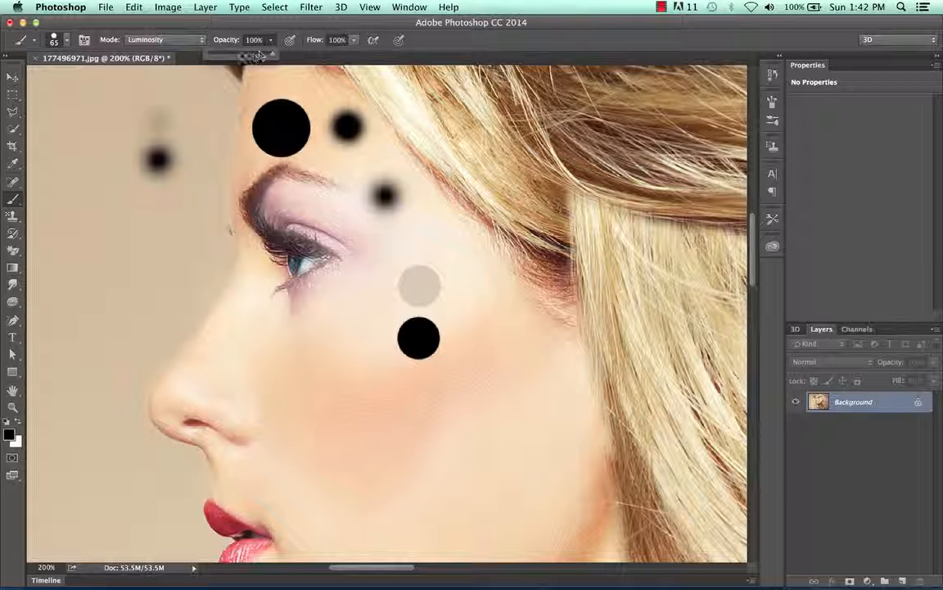
pyautogui.click(353, 41)
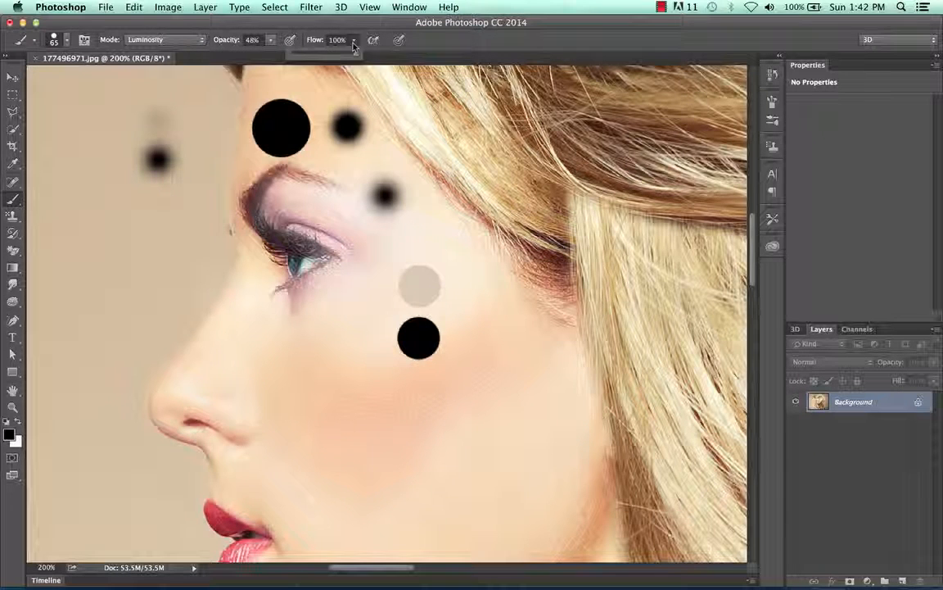
pyautogui.click(475, 282)
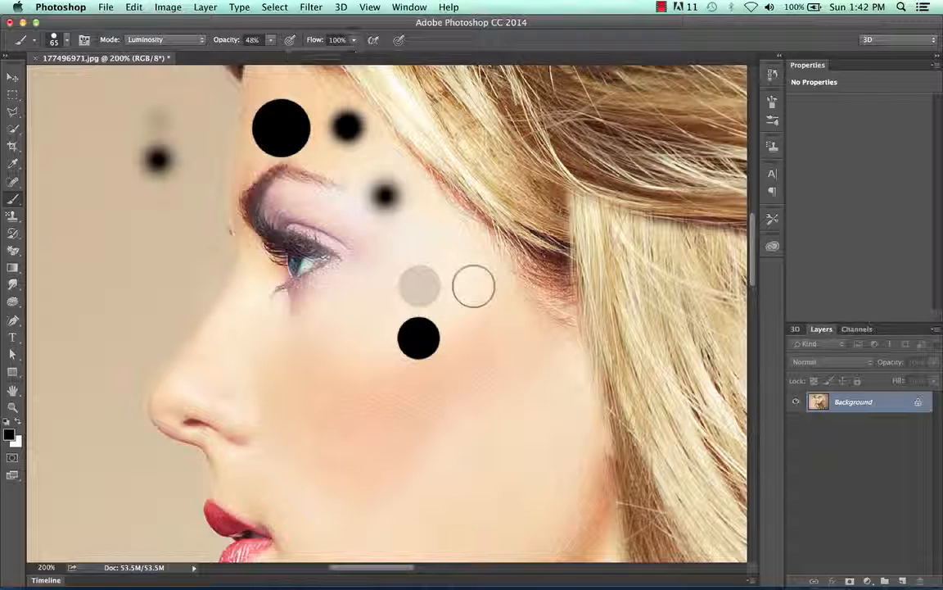
pyautogui.click(473, 285)
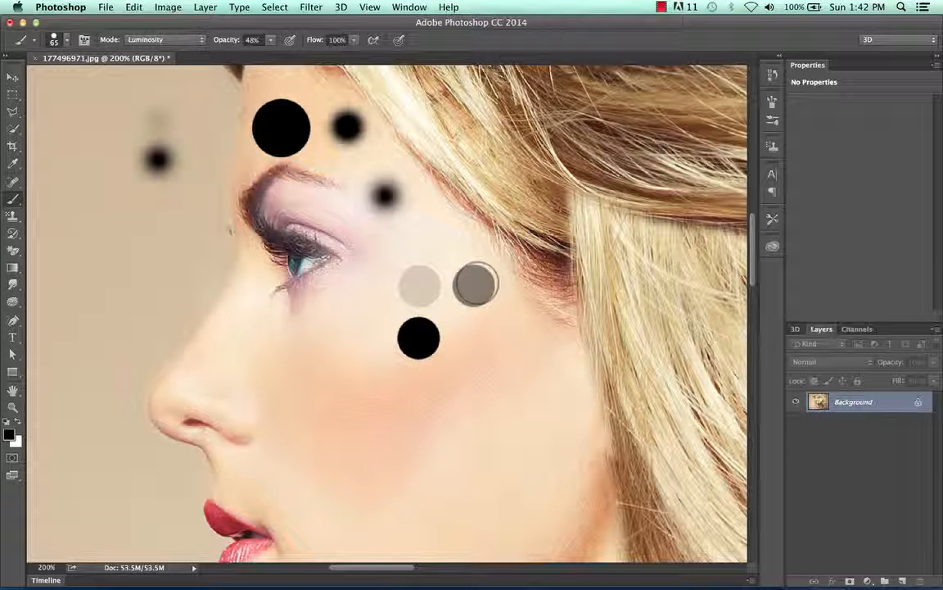
# Step: Reduce the brush flow to 45% and stamp a dot directly below the 48% opacity one
pyautogui.click(354, 42)
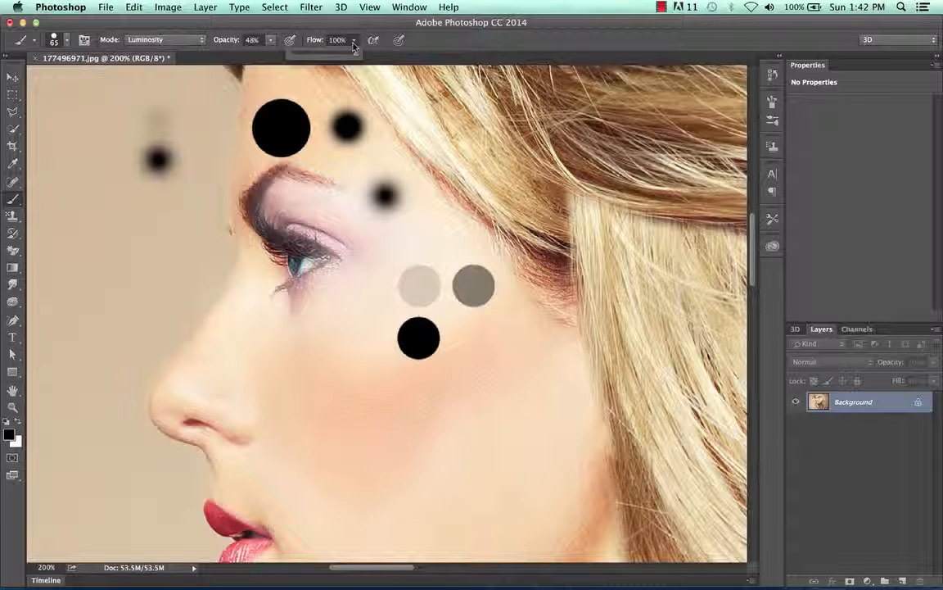
pyautogui.moveTo(327, 55); pyautogui.dragTo(316, 55)
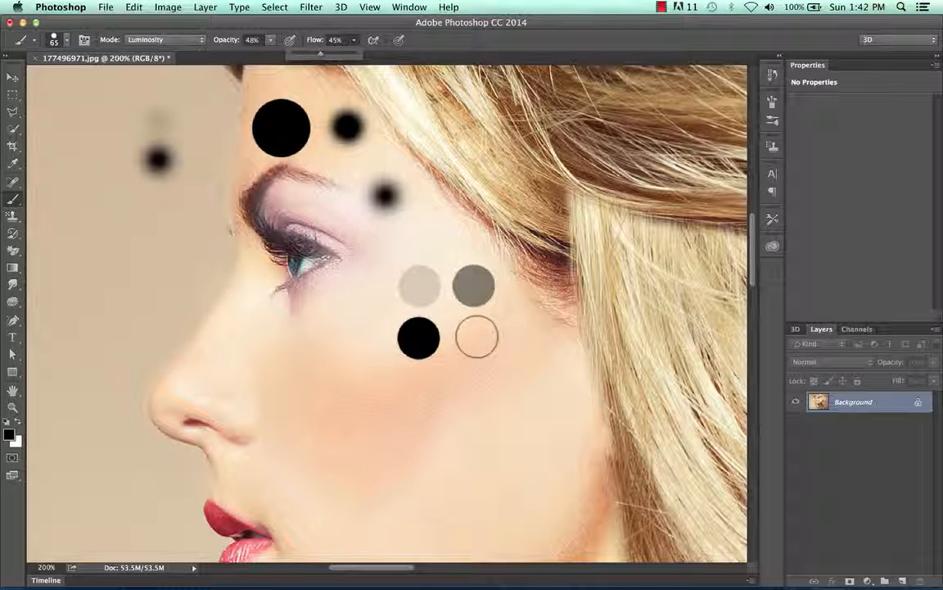
pyautogui.click(476, 337)
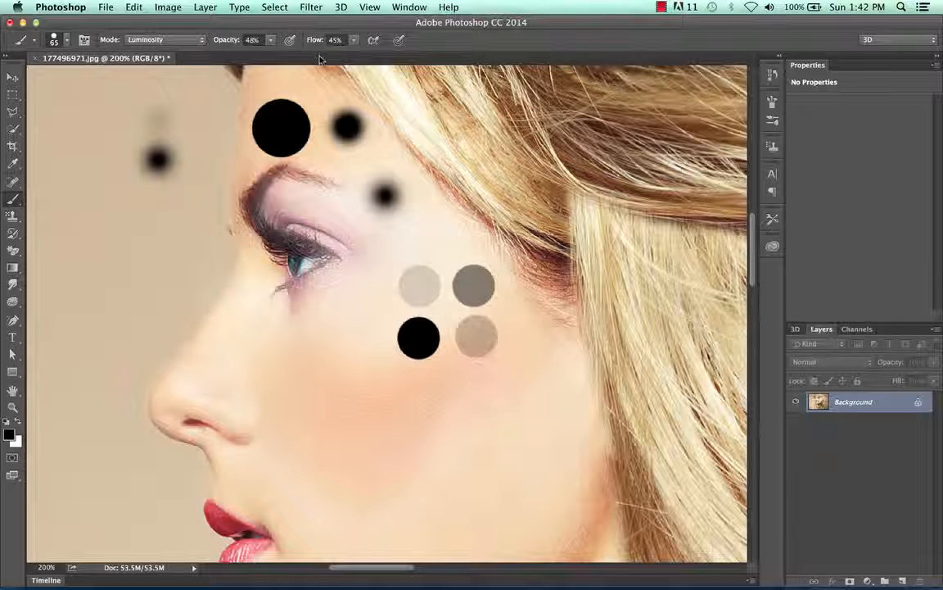
# Step: Dab the cheek below the last dot with the flow at 1%, and again with the flow at 9%
pyautogui.click(352, 40)
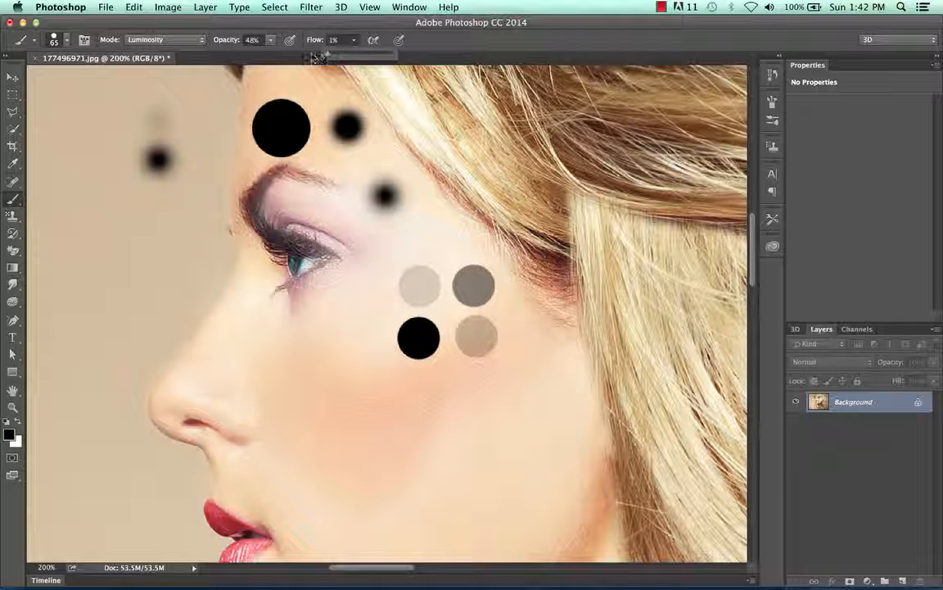
pyautogui.click(477, 386)
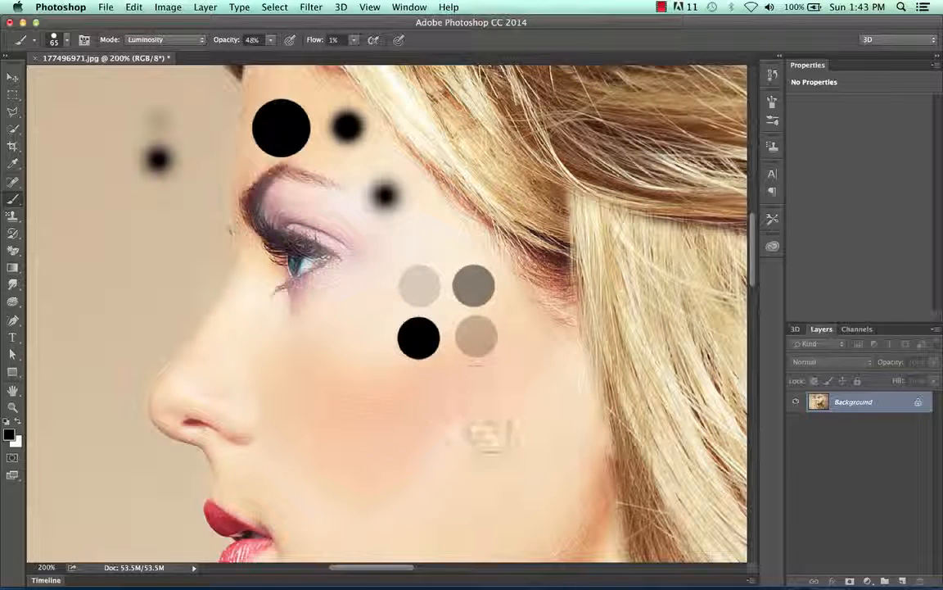
pyautogui.click(352, 40)
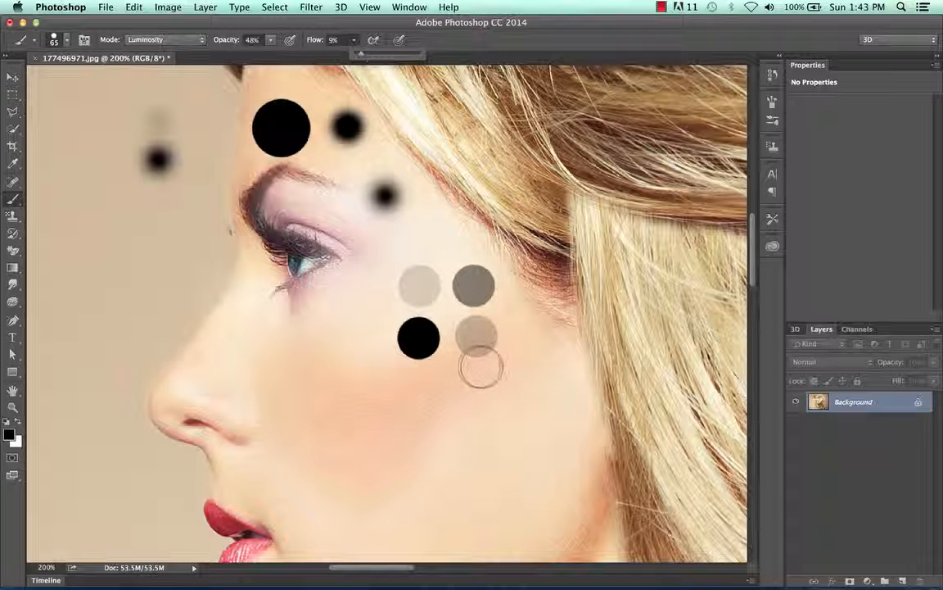
pyautogui.click(471, 391)
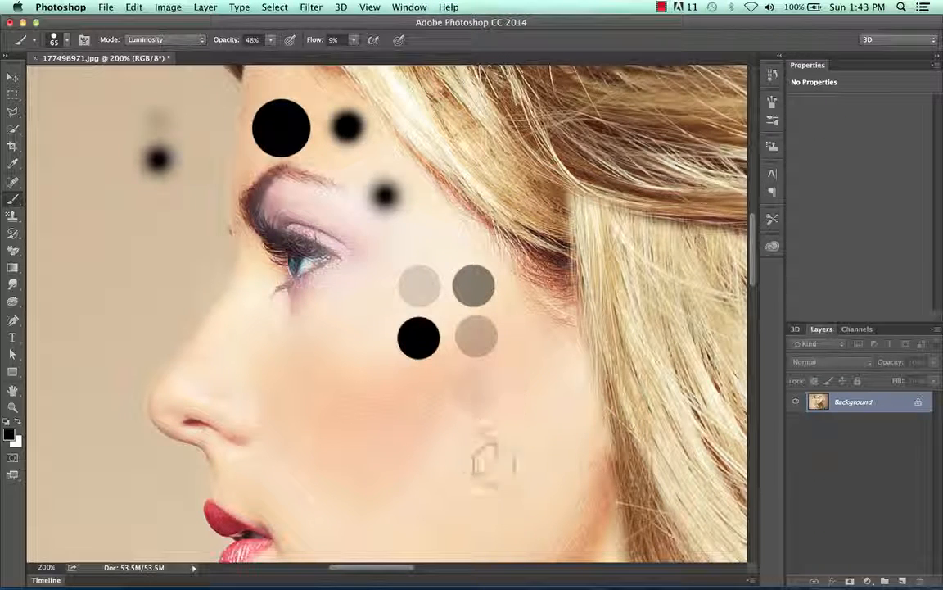
pyautogui.press('super+equal')
pyautogui.press('super+equal')
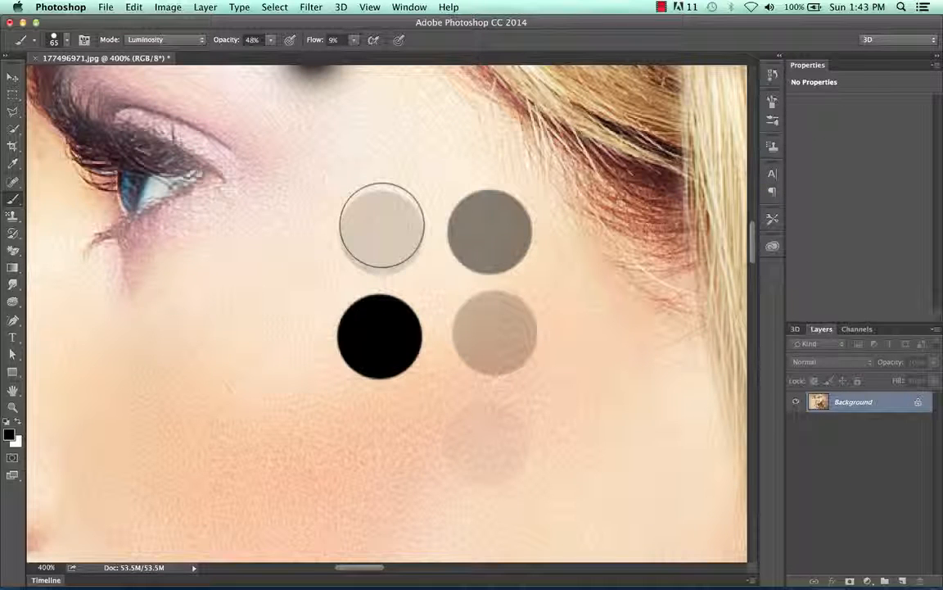
# Step: Choose a 65 px bristle brush, raise opacity and flow to 100%, and paint a large looping stroke over the nose, eye and cheek
pyautogui.click(66, 41)
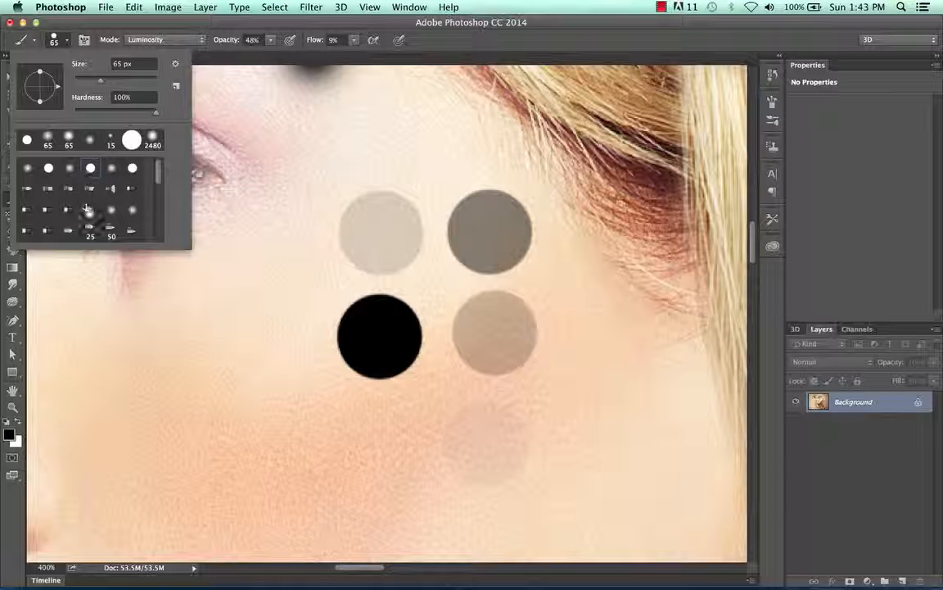
pyautogui.click(113, 190)
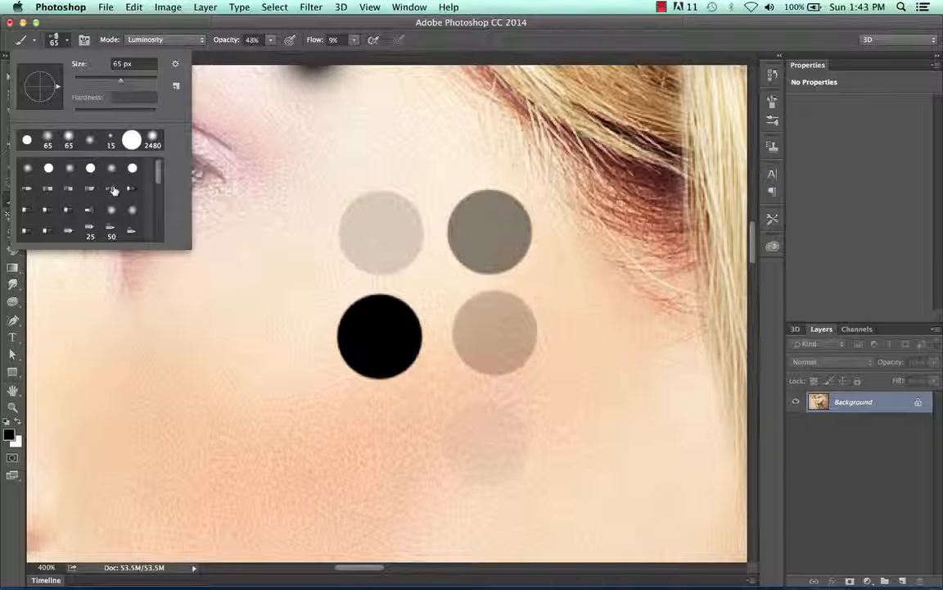
pyautogui.click(273, 40)
pyautogui.moveTo(276, 57); pyautogui.dragTo(414, 55)
pyautogui.click(354, 44)
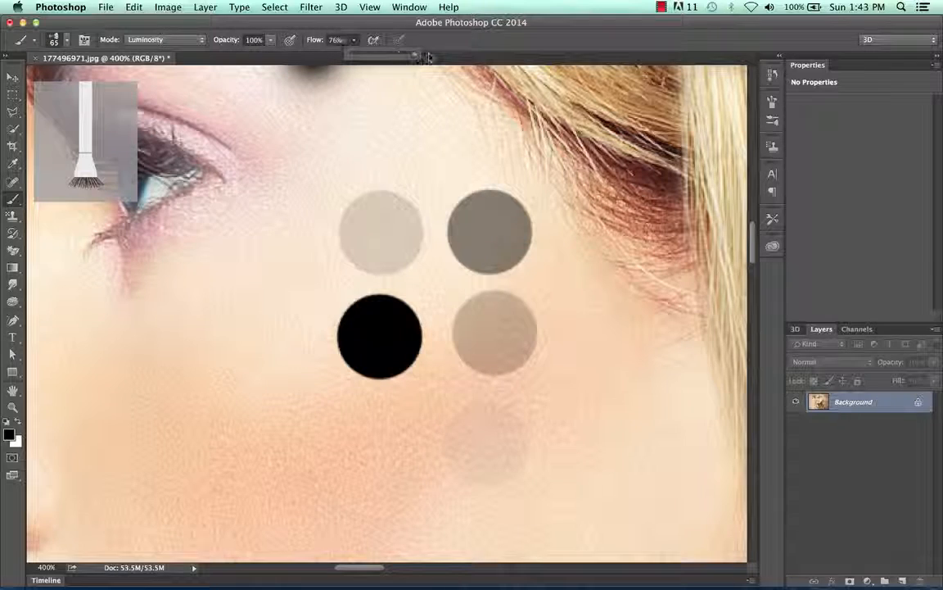
pyautogui.press('super+minus')
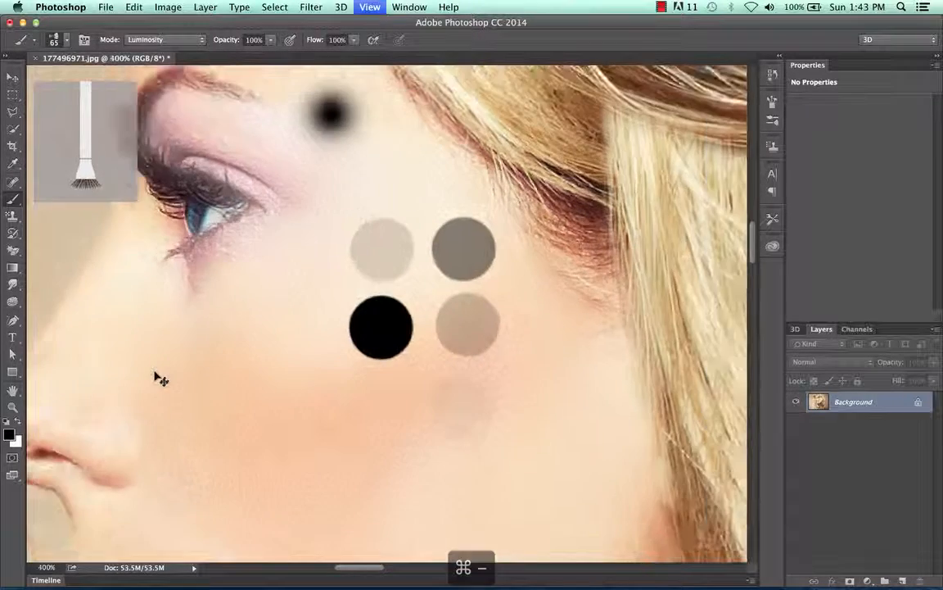
pyautogui.press('super+minus')
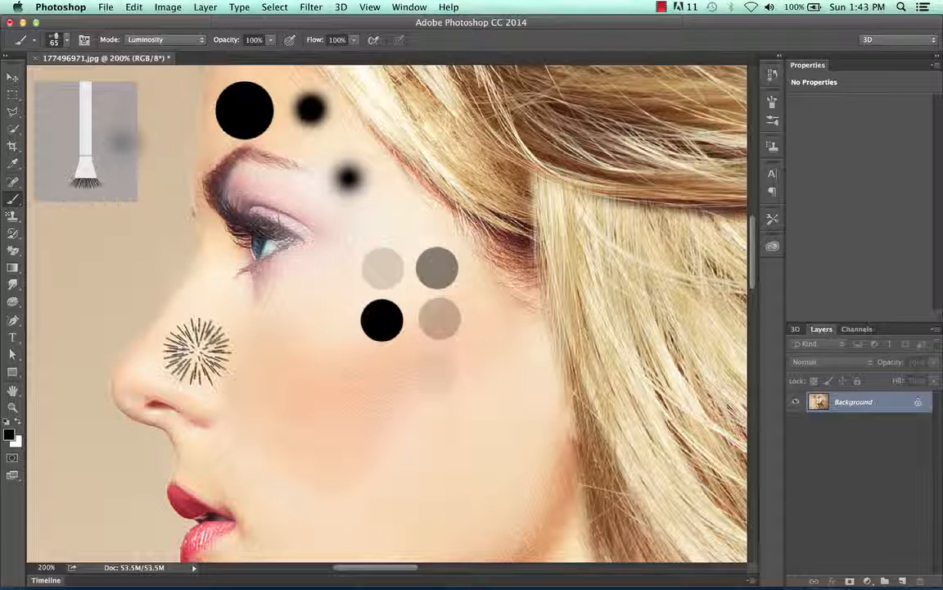
pyautogui.moveTo(208, 364)
pyautogui.mouseDown()
pyautogui.moveTo(278, 451)
pyautogui.moveTo(318, 398)
pyautogui.moveTo(315, 323)
pyautogui.moveTo(250, 294)
pyautogui.moveTo(174, 285)
pyautogui.moveTo(127, 385)
pyautogui.moveTo(221, 479)
pyautogui.moveTo(270, 439)
pyautogui.moveTo(361, 236)
pyautogui.moveTo(397, 434)
pyautogui.moveTo(369, 525)
pyautogui.moveTo(258, 450)
pyautogui.mouseUp()
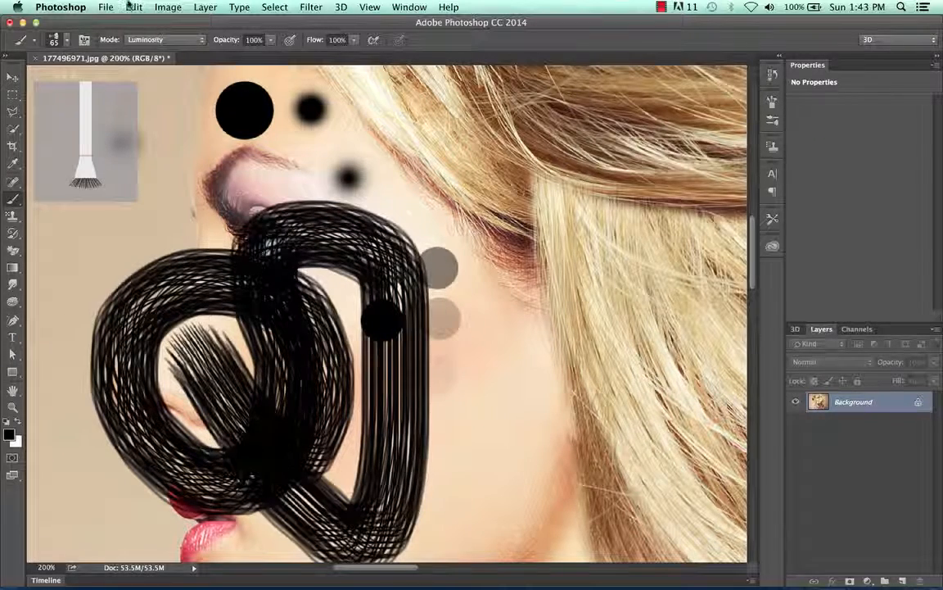
# Step: Paint a curving stroke from the cheek through the hair with a wider bristle brush, and a thin arc on the plain background with a sparse one
pyautogui.click(57, 39)
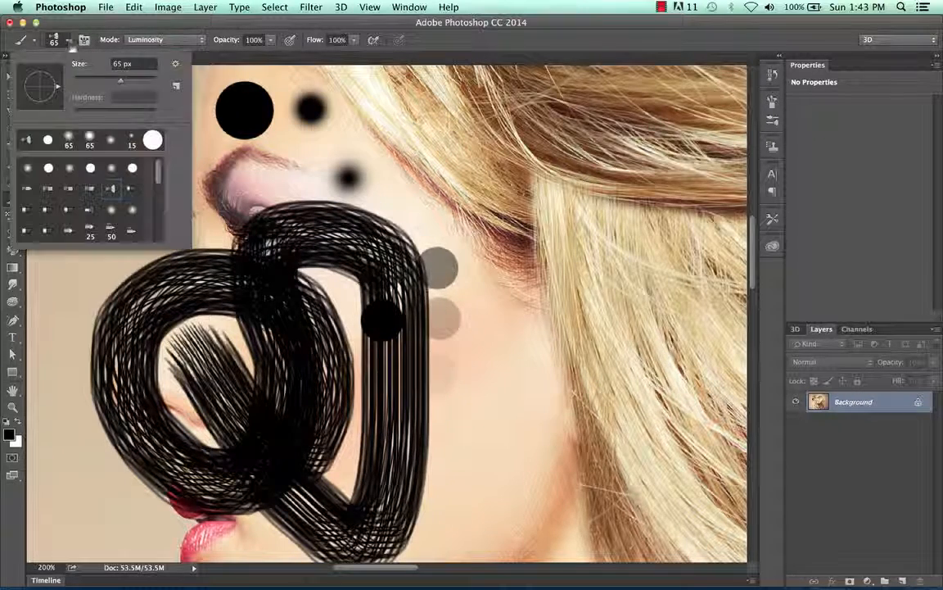
pyautogui.click(92, 212)
pyautogui.moveTo(485, 414)
pyautogui.mouseDown()
pyautogui.moveTo(579, 356)
pyautogui.moveTo(649, 361)
pyautogui.moveTo(719, 320)
pyautogui.moveTo(588, 201)
pyautogui.moveTo(490, 176)
pyautogui.moveTo(338, 181)
pyautogui.moveTo(305, 170)
pyautogui.mouseUp()
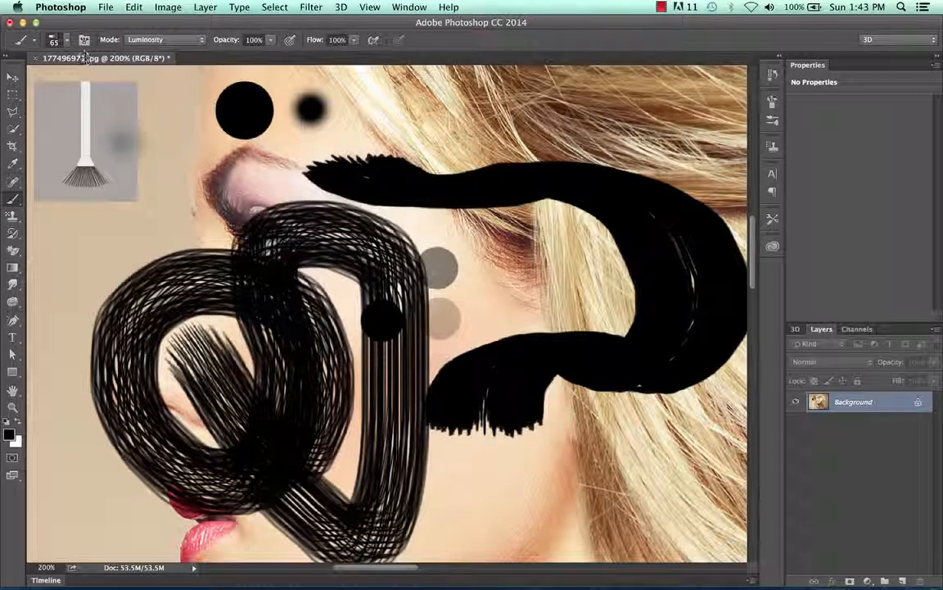
pyautogui.click(59, 39)
pyautogui.click(72, 232)
pyautogui.moveTo(65, 342)
pyautogui.mouseDown()
pyautogui.moveTo(86, 214)
pyautogui.moveTo(162, 176)
pyautogui.moveTo(192, 152)
pyautogui.mouseUp()
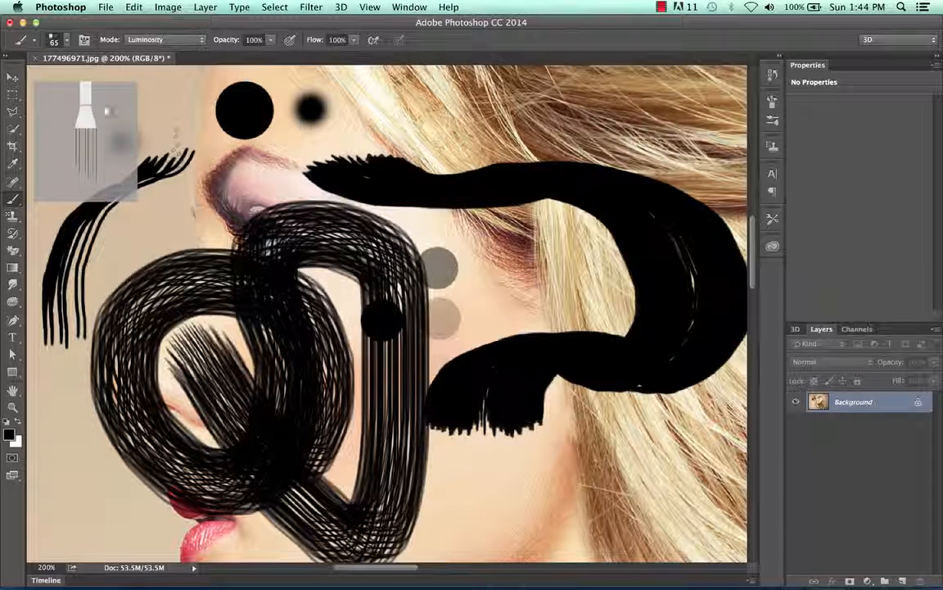
# Step: Choose the 134 px grass brush and paint a thick band of grass blades over the hair above the forehead
pyautogui.click(68, 43)
pyautogui.scroll(-5, 90, 197)
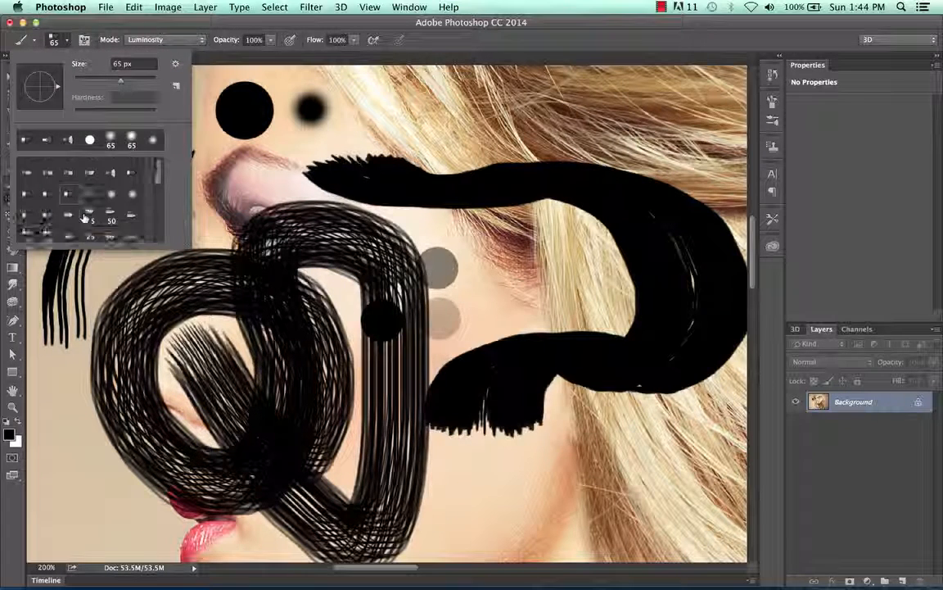
pyautogui.click(131, 171)
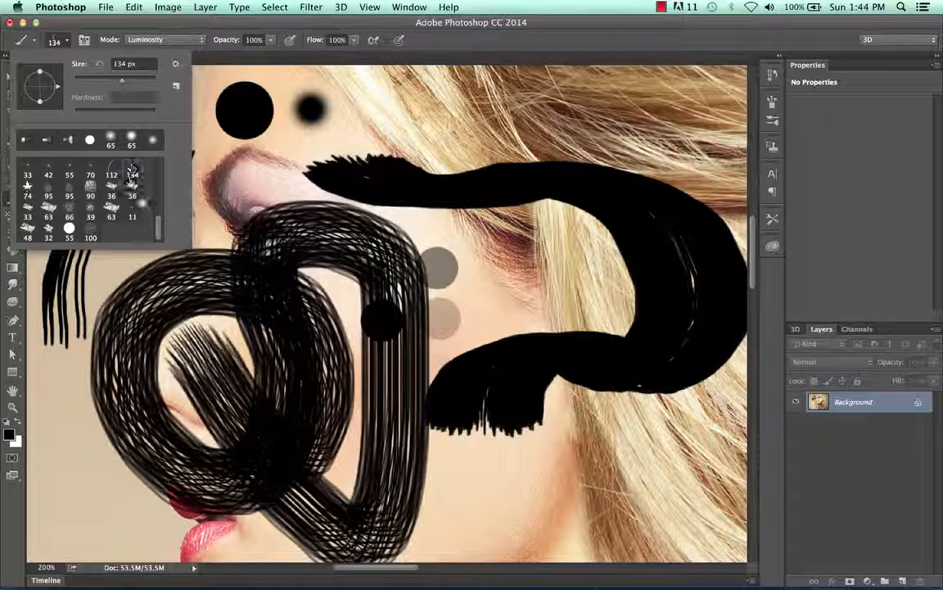
pyautogui.scroll(5, 385, 311)
pyautogui.moveTo(288, 251)
pyautogui.mouseDown()
pyautogui.moveTo(395, 248)
pyautogui.moveTo(483, 220)
pyautogui.moveTo(267, 261)
pyautogui.moveTo(351, 214)
pyautogui.moveTo(215, 212)
pyautogui.moveTo(397, 214)
pyautogui.moveTo(237, 211)
pyautogui.moveTo(393, 223)
pyautogui.mouseUp()
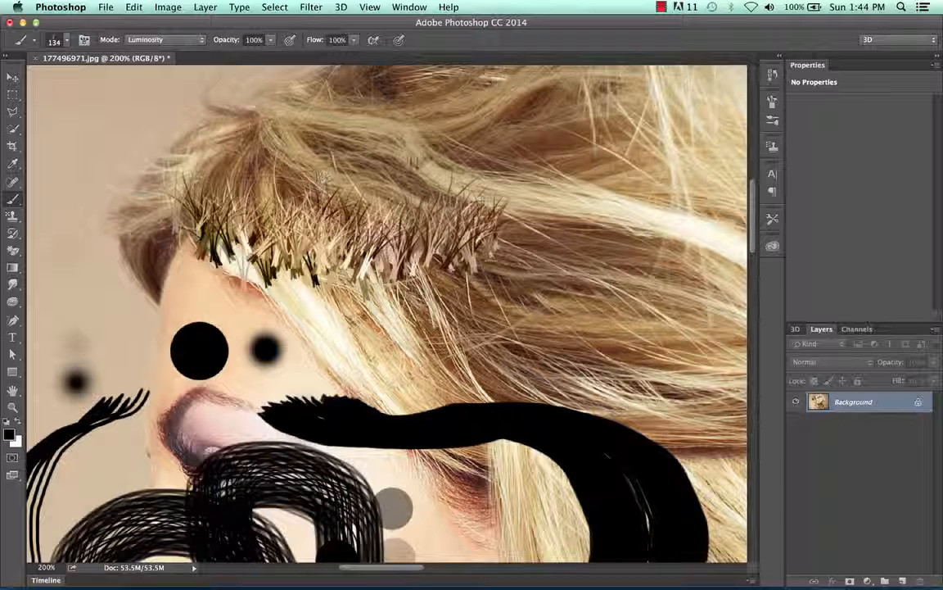
pyautogui.moveTo(322, 176)
pyautogui.mouseDown()
pyautogui.moveTo(376, 143)
pyautogui.moveTo(213, 164)
pyautogui.moveTo(426, 164)
pyautogui.moveTo(184, 164)
pyautogui.moveTo(376, 184)
pyautogui.moveTo(356, 205)
pyautogui.moveTo(205, 197)
pyautogui.mouseUp()
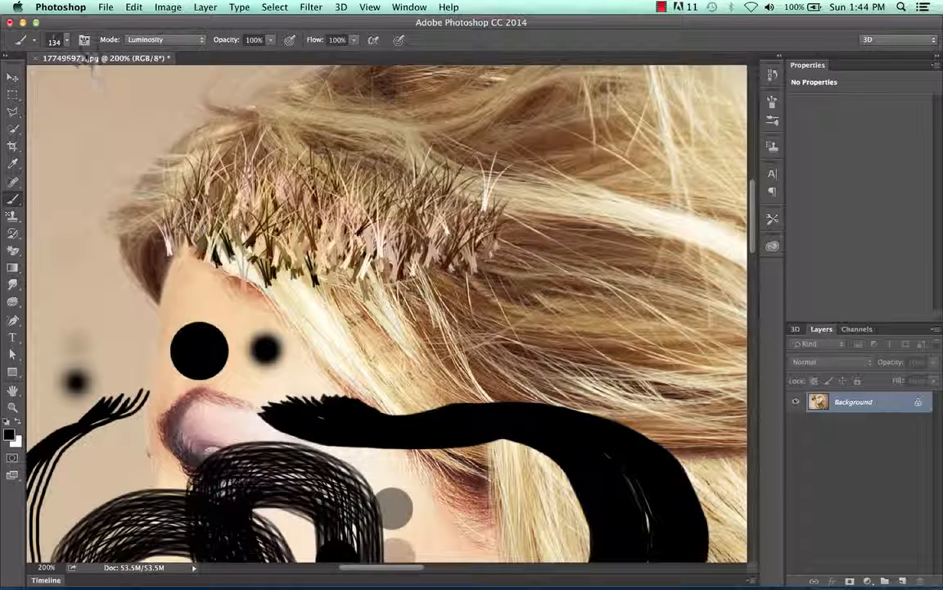
# Step: Choose the 63 px textured brush and paint a black zigzag stroke across the hair above the grass
pyautogui.click(65, 39)
pyautogui.click(113, 209)
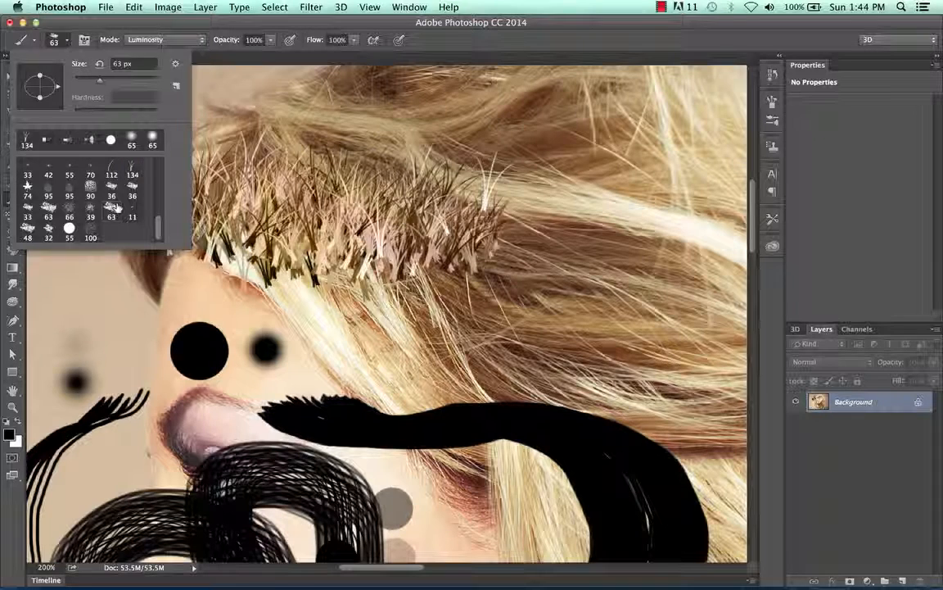
pyautogui.moveTo(287, 111)
pyautogui.mouseDown()
pyautogui.moveTo(319, 123)
pyautogui.moveTo(231, 121)
pyautogui.moveTo(468, 166)
pyautogui.moveTo(403, 99)
pyautogui.moveTo(442, 84)
pyautogui.moveTo(524, 144)
pyautogui.moveTo(618, 155)
pyautogui.moveTo(640, 131)
pyautogui.mouseUp()
# Step: Choose the 95 px leaf brush and scatter translucent leaves over the background beside the hair and across the forehead
pyautogui.click(65, 39)
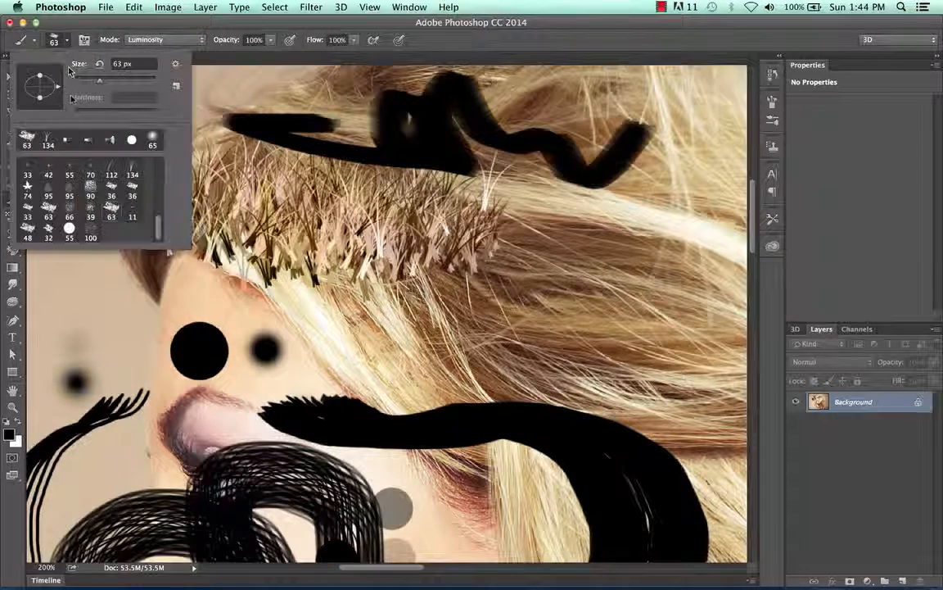
pyautogui.click(70, 174)
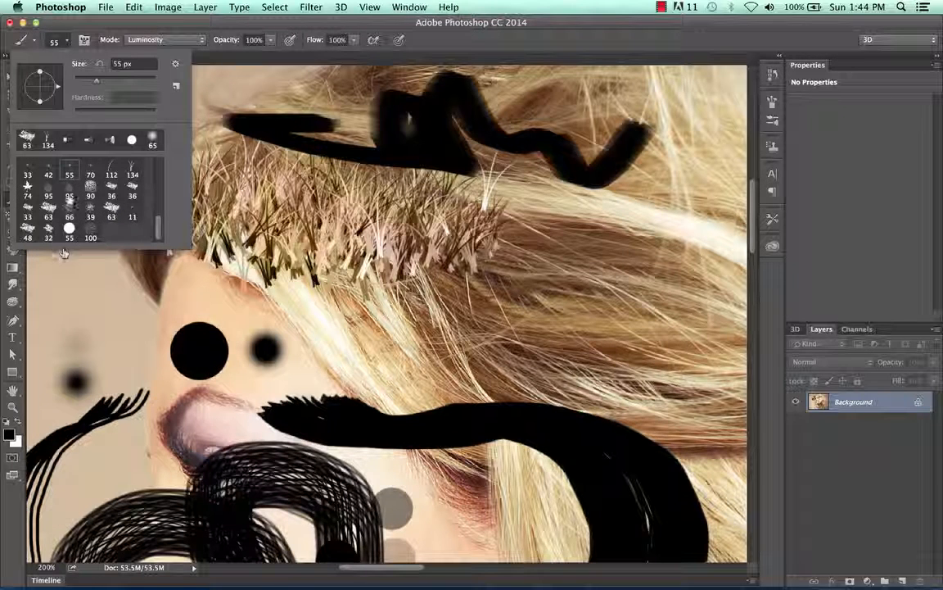
pyautogui.moveTo(77, 317)
pyautogui.mouseDown()
pyautogui.moveTo(80, 325)
pyautogui.moveTo(115, 257)
pyautogui.moveTo(65, 175)
pyautogui.moveTo(102, 328)
pyautogui.moveTo(86, 190)
pyautogui.moveTo(90, 270)
pyautogui.moveTo(123, 135)
pyautogui.moveTo(123, 205)
pyautogui.moveTo(147, 311)
pyautogui.moveTo(236, 294)
pyautogui.moveTo(353, 295)
pyautogui.mouseUp()
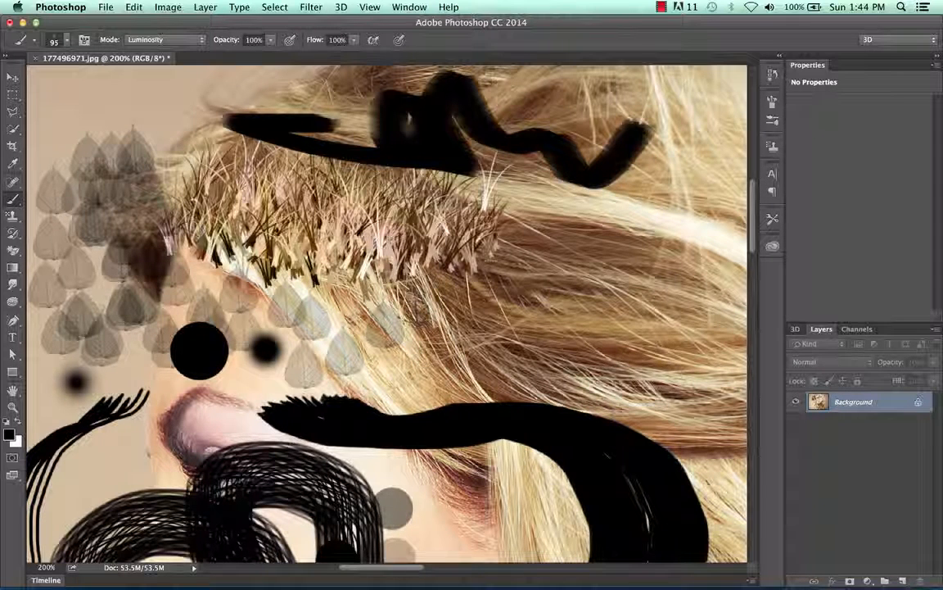
pyautogui.press('super+minus')
pyautogui.press('super+minus')
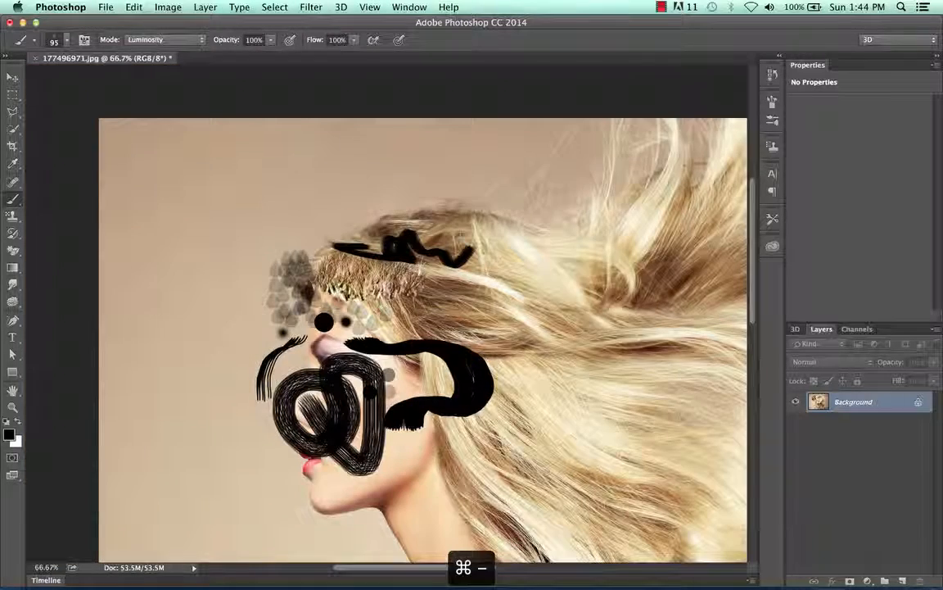
# Step: Set the brush blending mode to Normal and paint a looping trail of leaves across the plain background beside the forehead
pyautogui.scroll(-4, 423, 328)
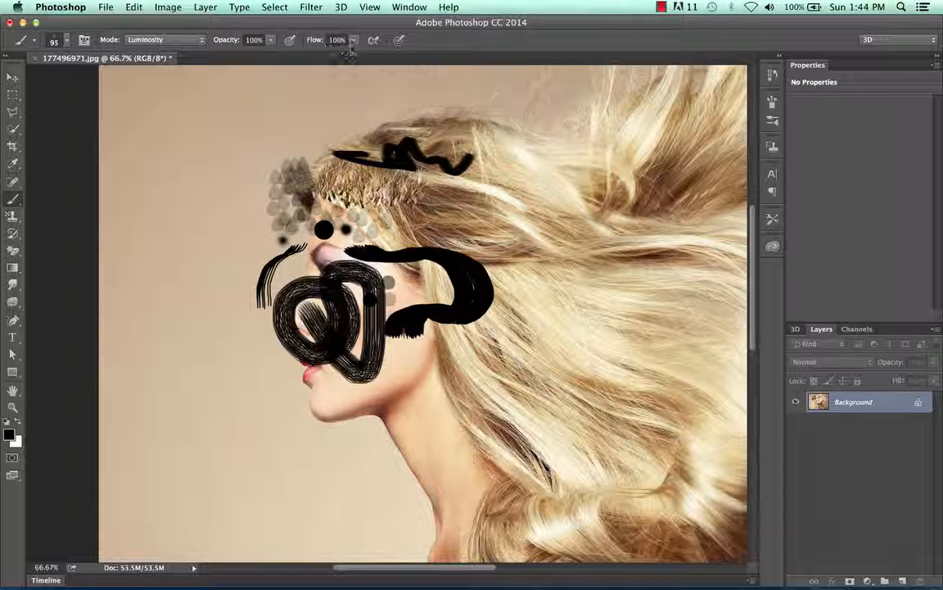
pyautogui.click(184, 39)
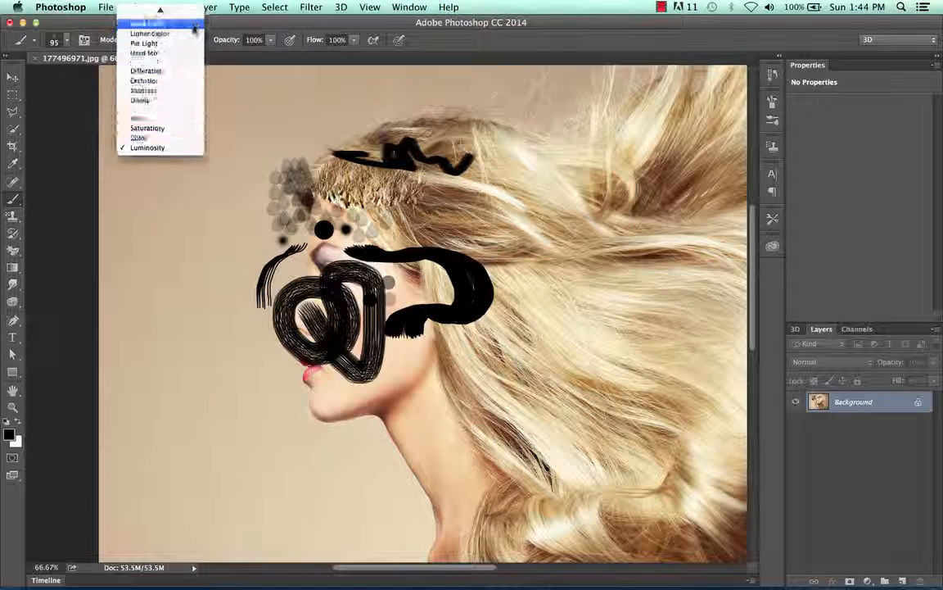
pyautogui.click(168, 12)
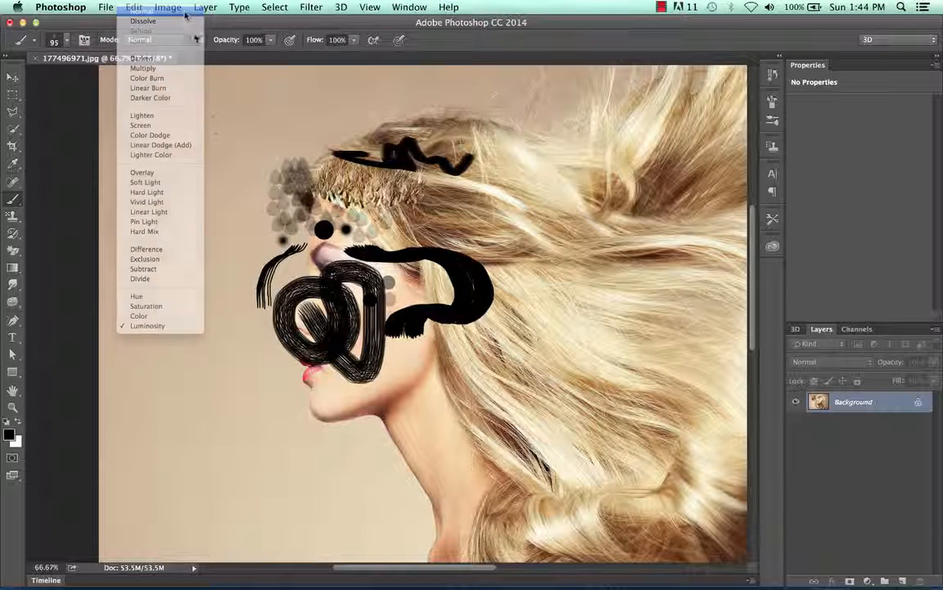
pyautogui.moveTo(211, 146)
pyautogui.mouseDown()
pyautogui.moveTo(350, 101)
pyautogui.moveTo(232, 189)
pyautogui.moveTo(168, 161)
pyautogui.mouseUp()
# Step: Switch the brush blending mode to Lighten and on to Pin Light, and paint overlapping rows of leaves over the background above the hair
pyautogui.click(185, 39)
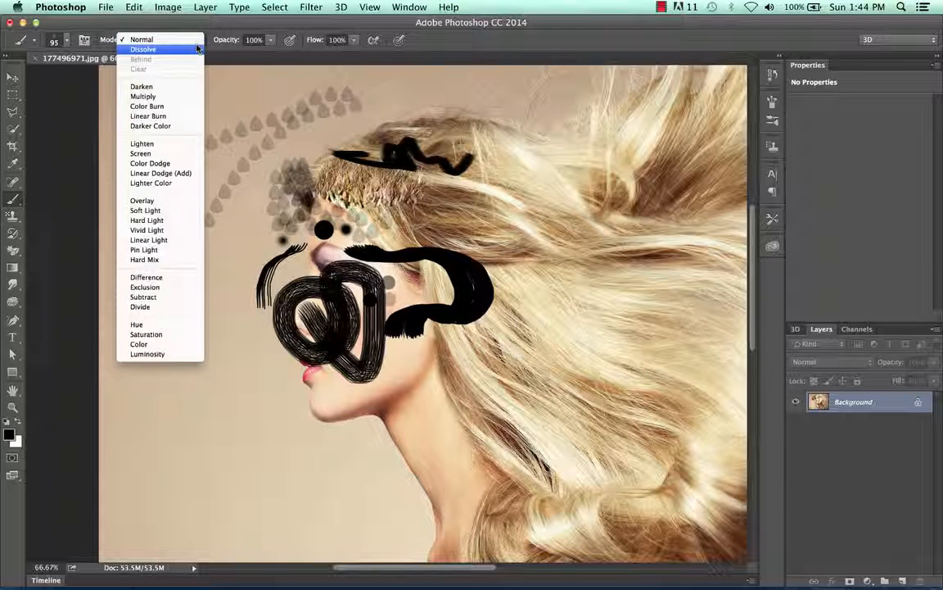
pyautogui.click(180, 141)
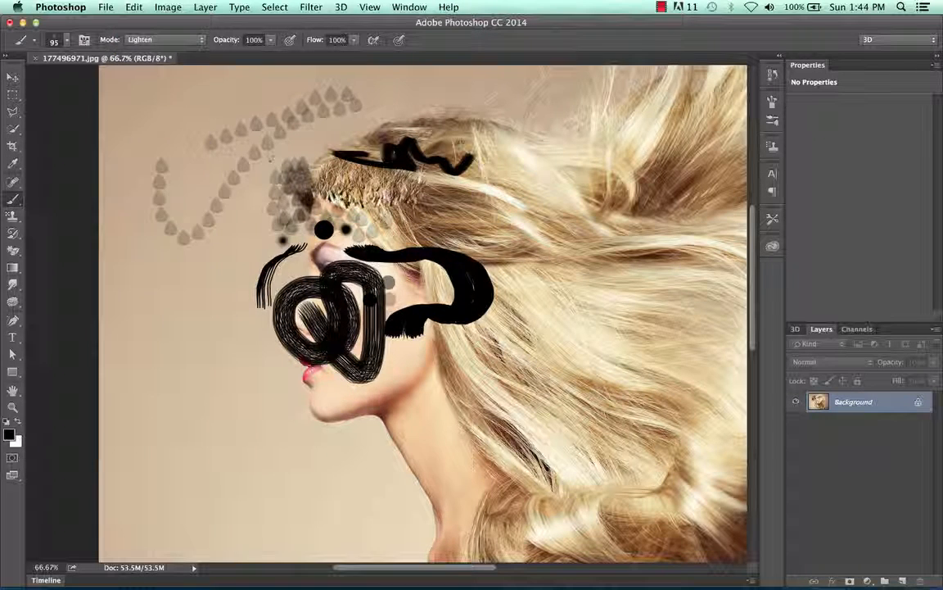
pyautogui.click(150, 41)
pyautogui.click(147, 145)
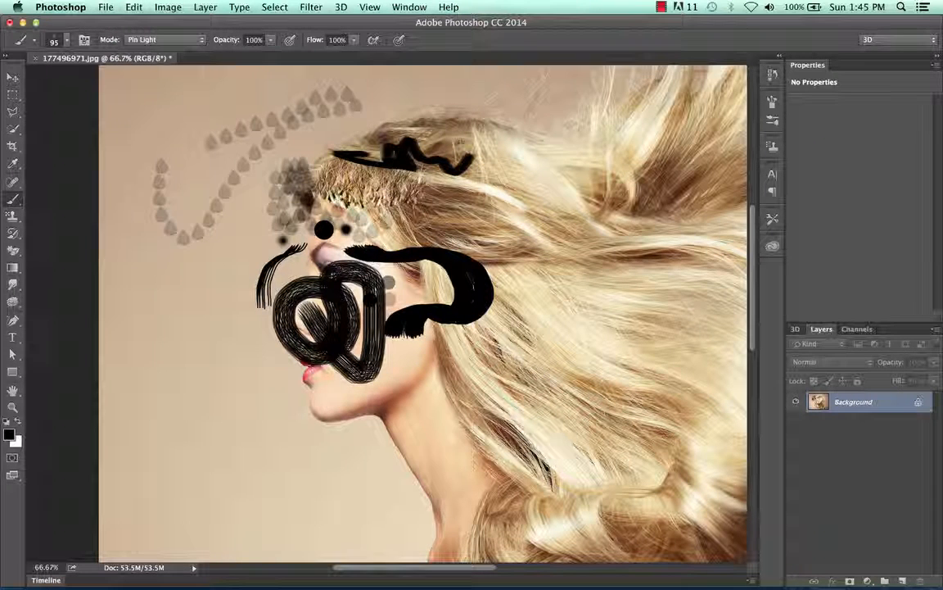
pyautogui.moveTo(356, 104)
pyautogui.mouseDown()
pyautogui.moveTo(296, 109)
pyautogui.moveTo(409, 80)
pyautogui.moveTo(218, 125)
pyautogui.mouseUp()
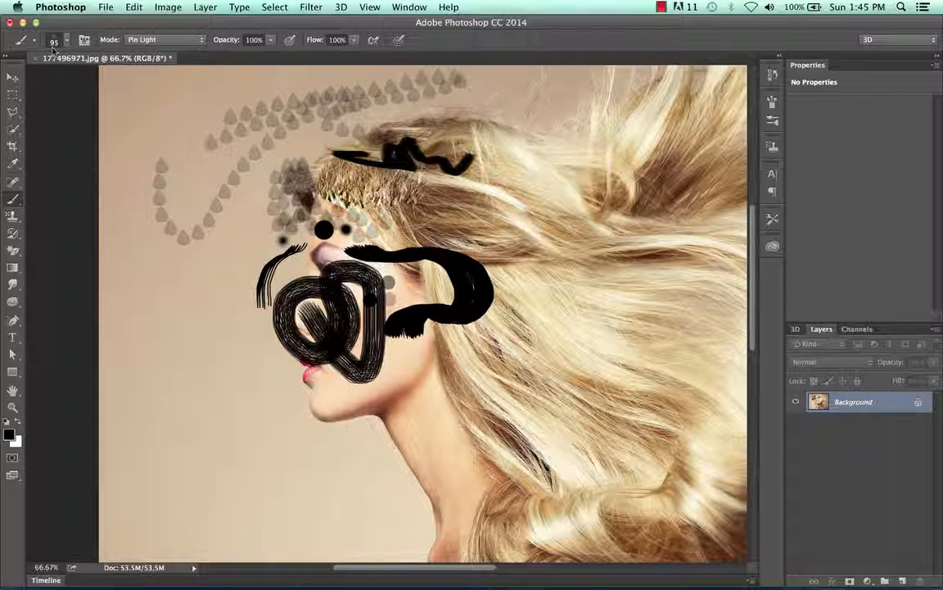
# Step: Open the brush presets and return to the basic round tips at the start of the list
pyautogui.click(66, 42)
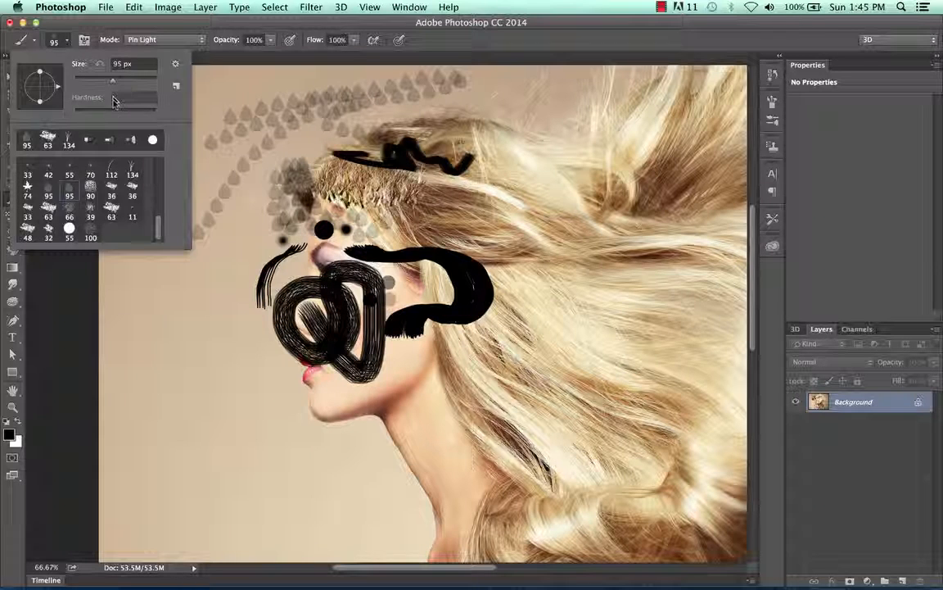
pyautogui.moveTo(161, 221); pyautogui.dragTo(158, 148)
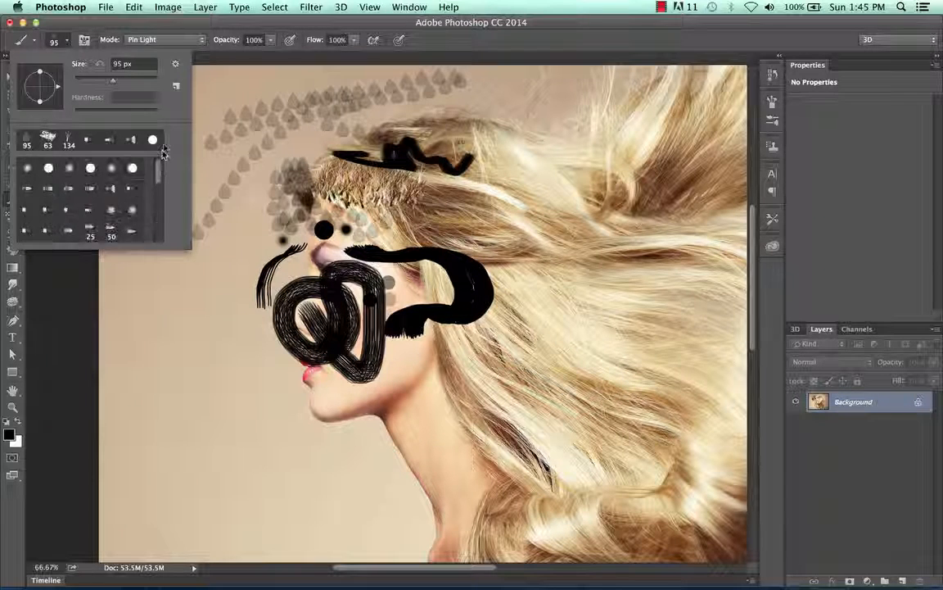